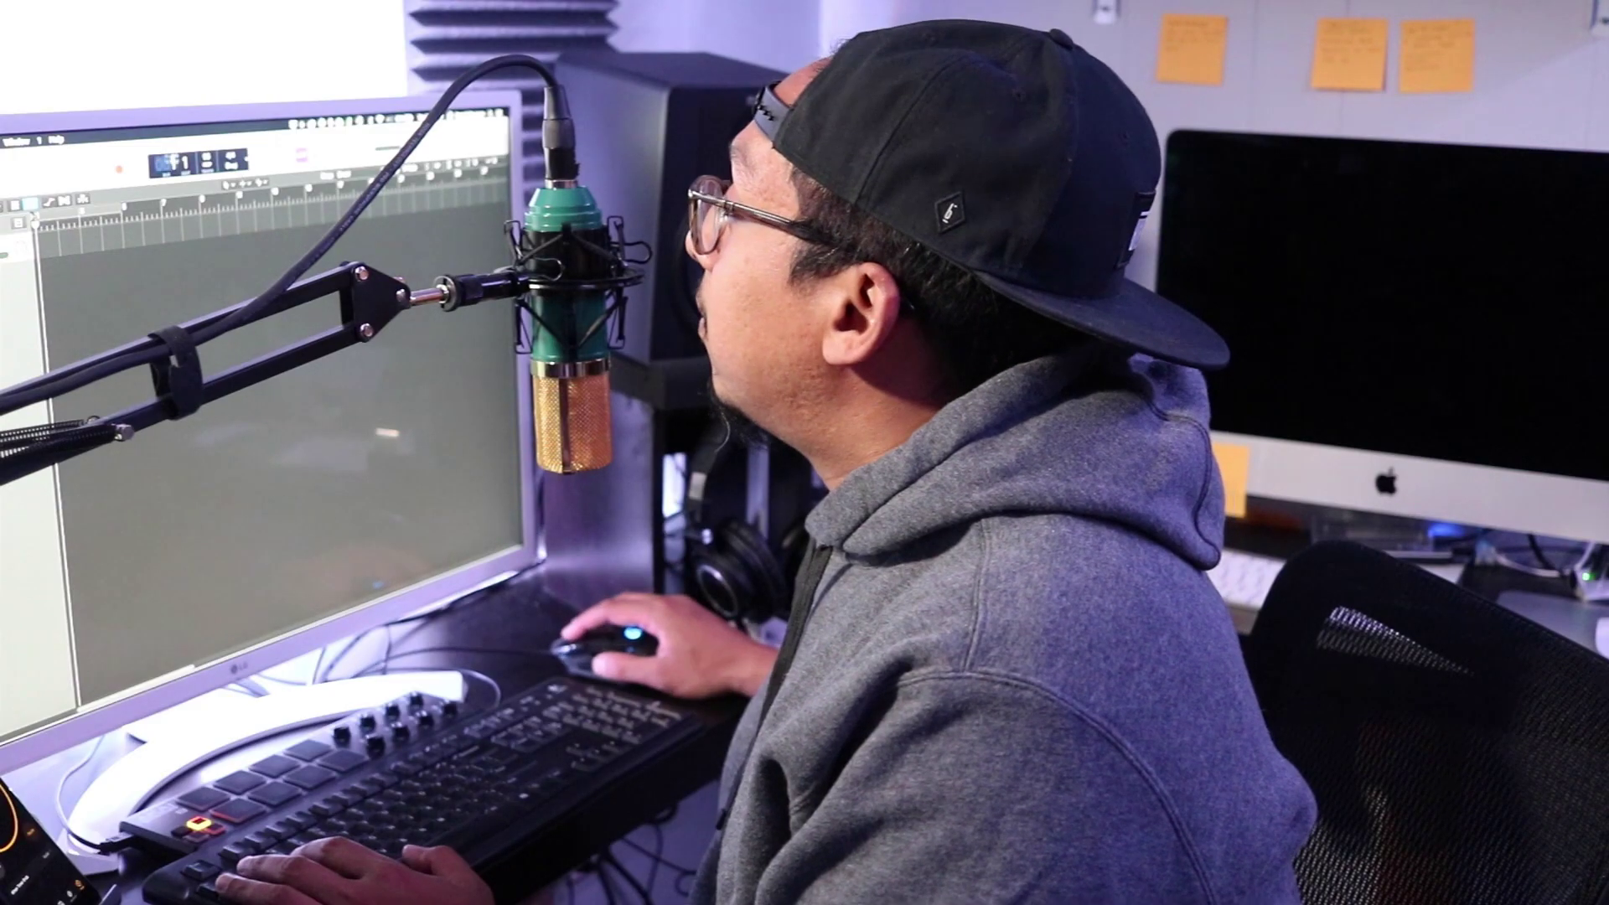
- Rehearse the Golden Bowl Mallets part against the metronome, restarting playback from the project start
key("space")
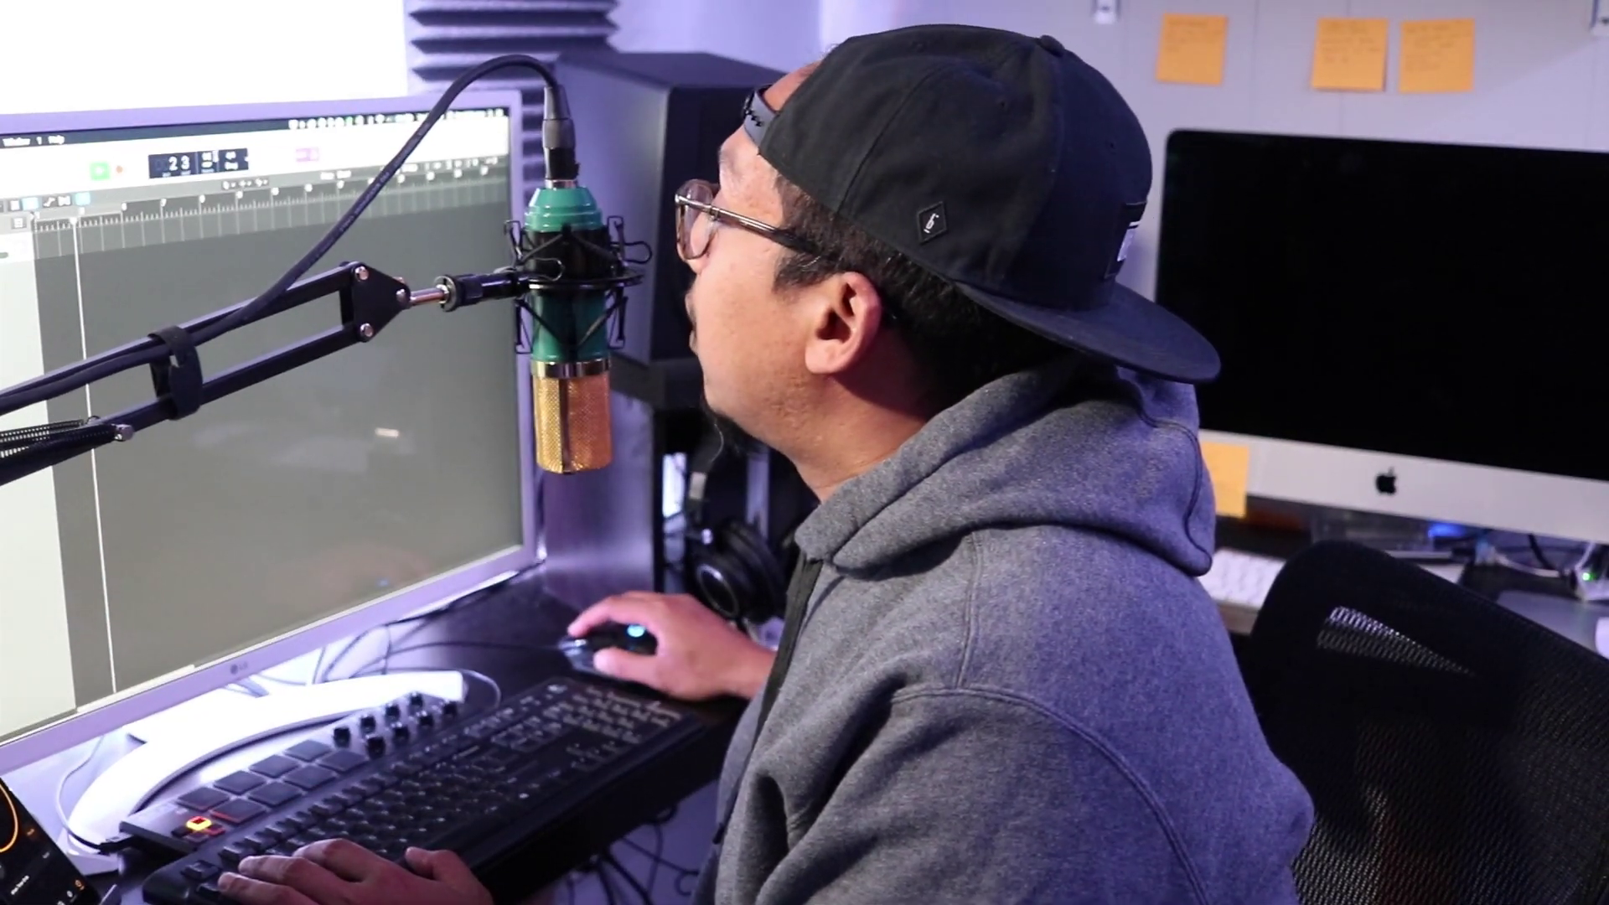
key("space")
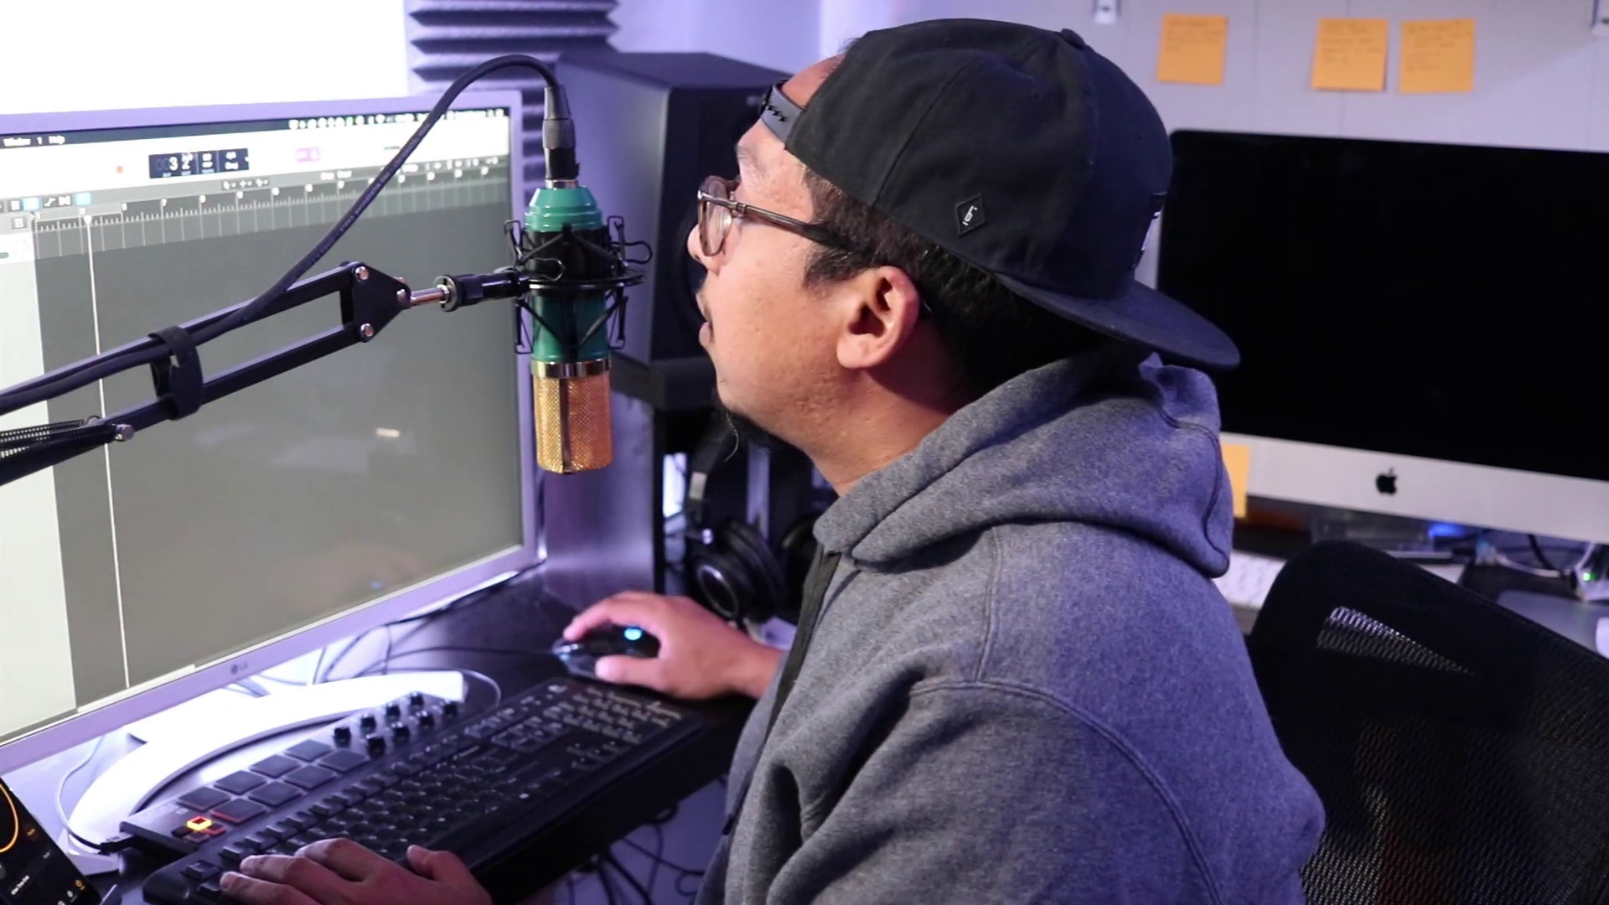
key("space")
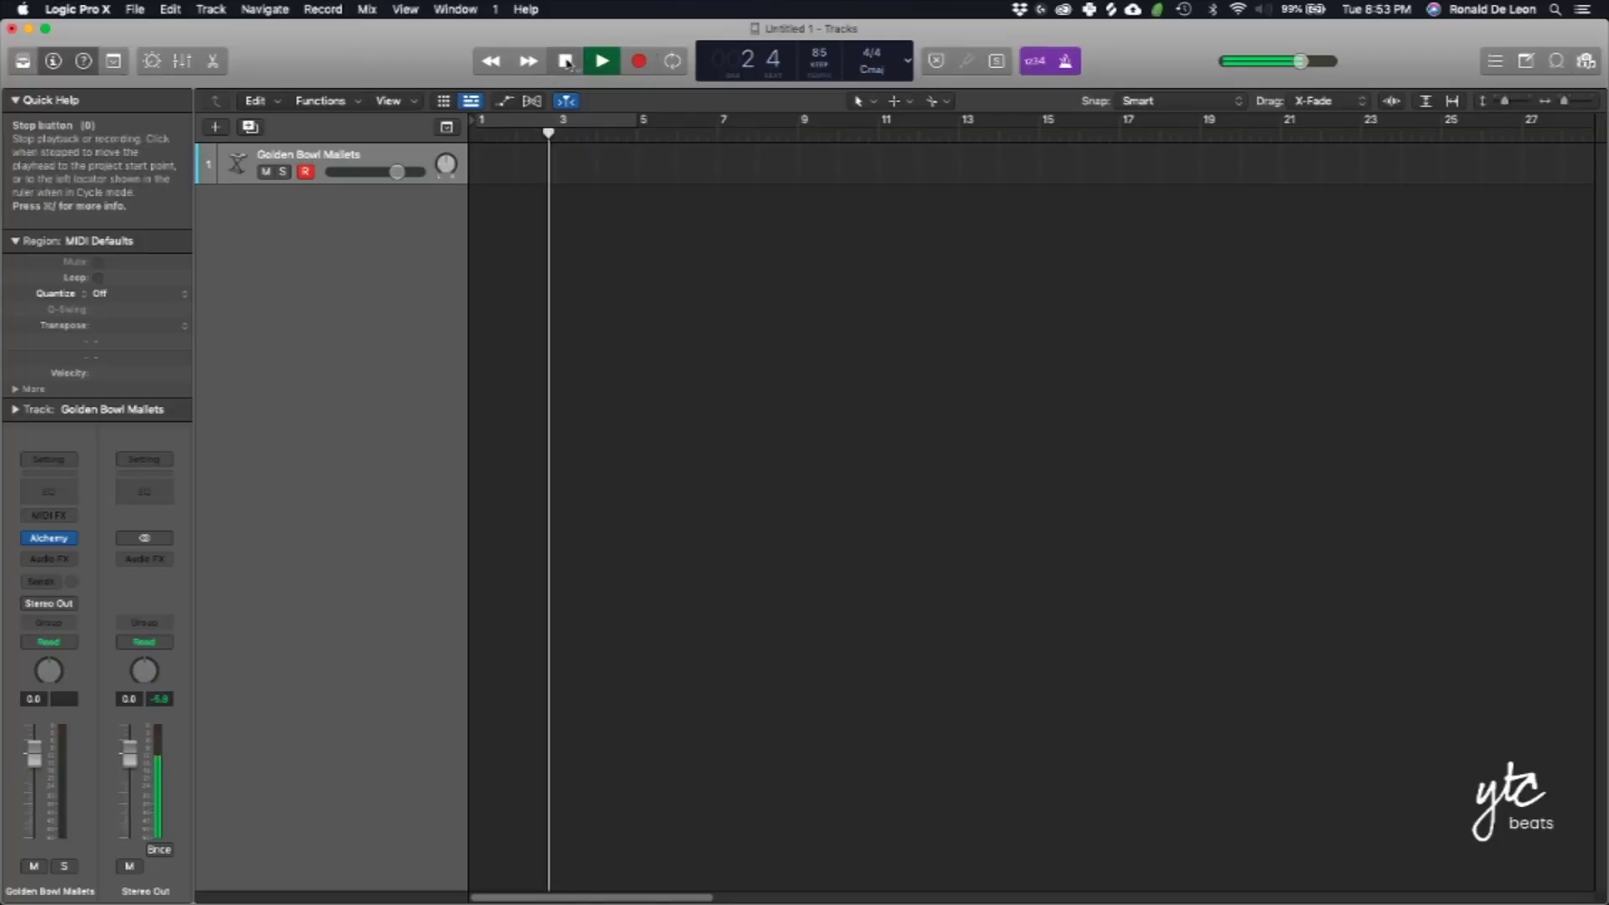
left_click(566, 63)
left_click(602, 60)
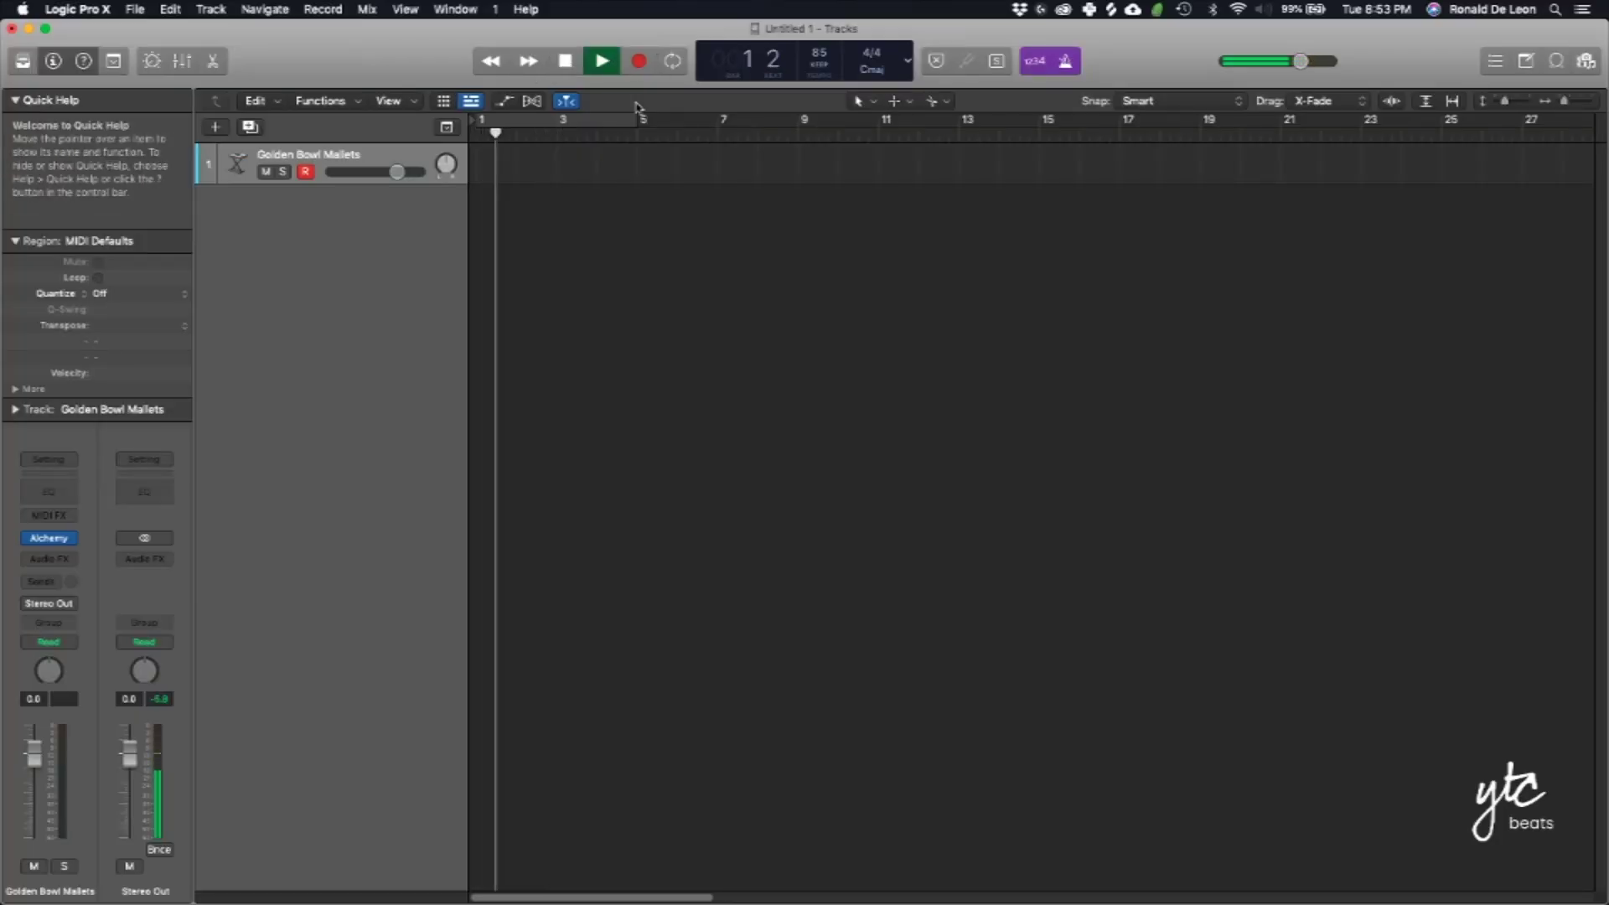
- Set a four-bar cycle from bar 1 to bar 5 and record the Golden Bowl Mallets part with its Piano Roll open
left_click(611, 118)
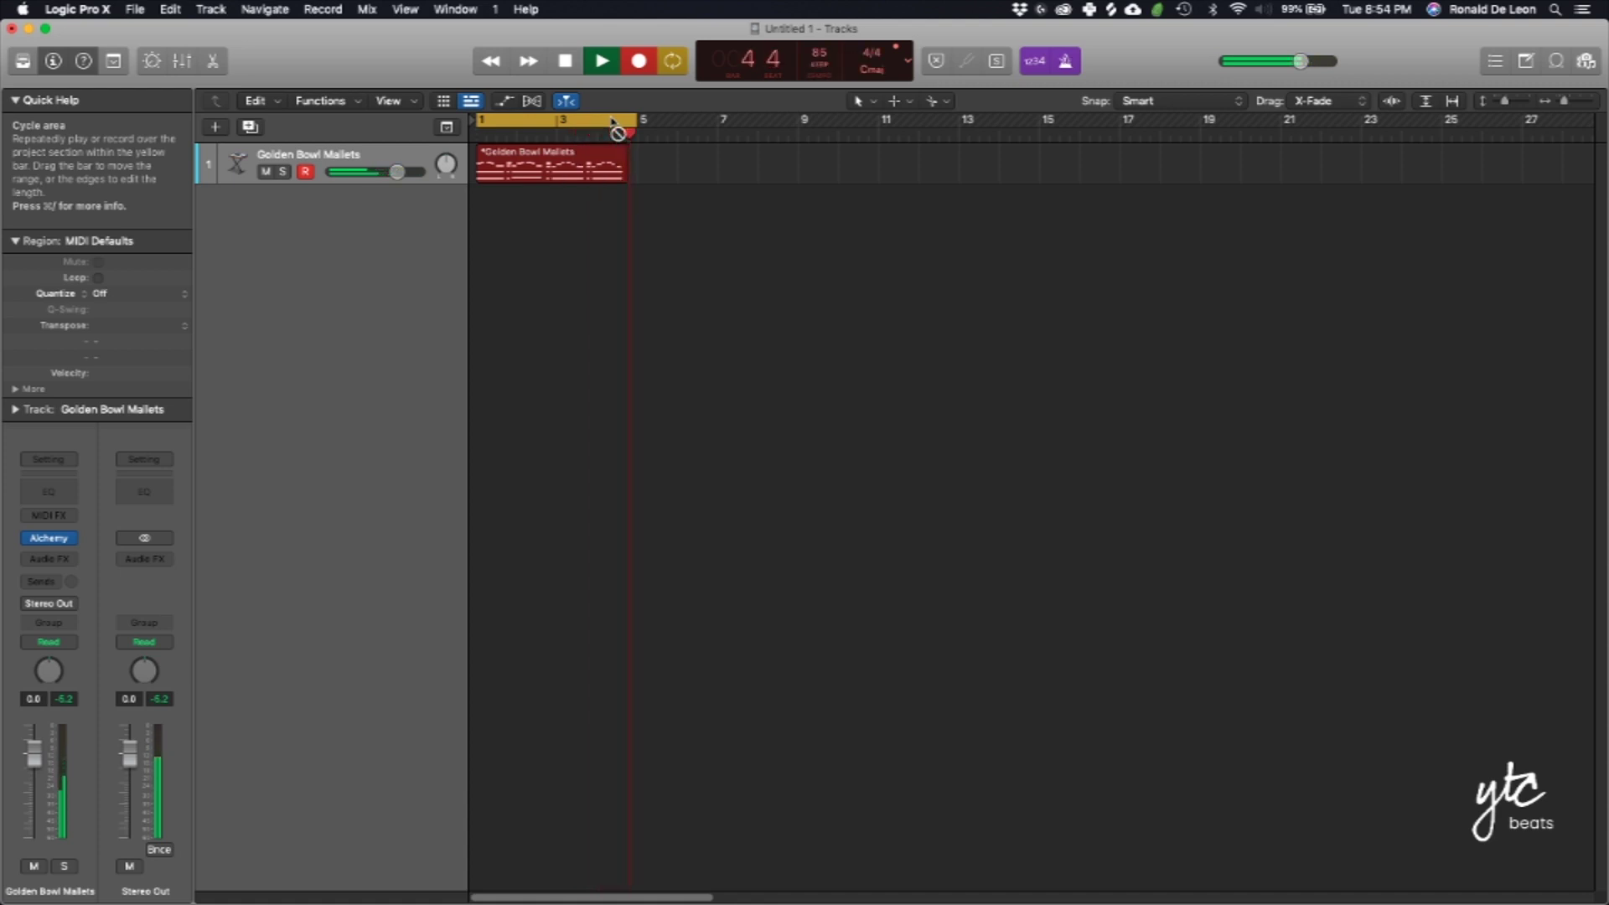
key("space")
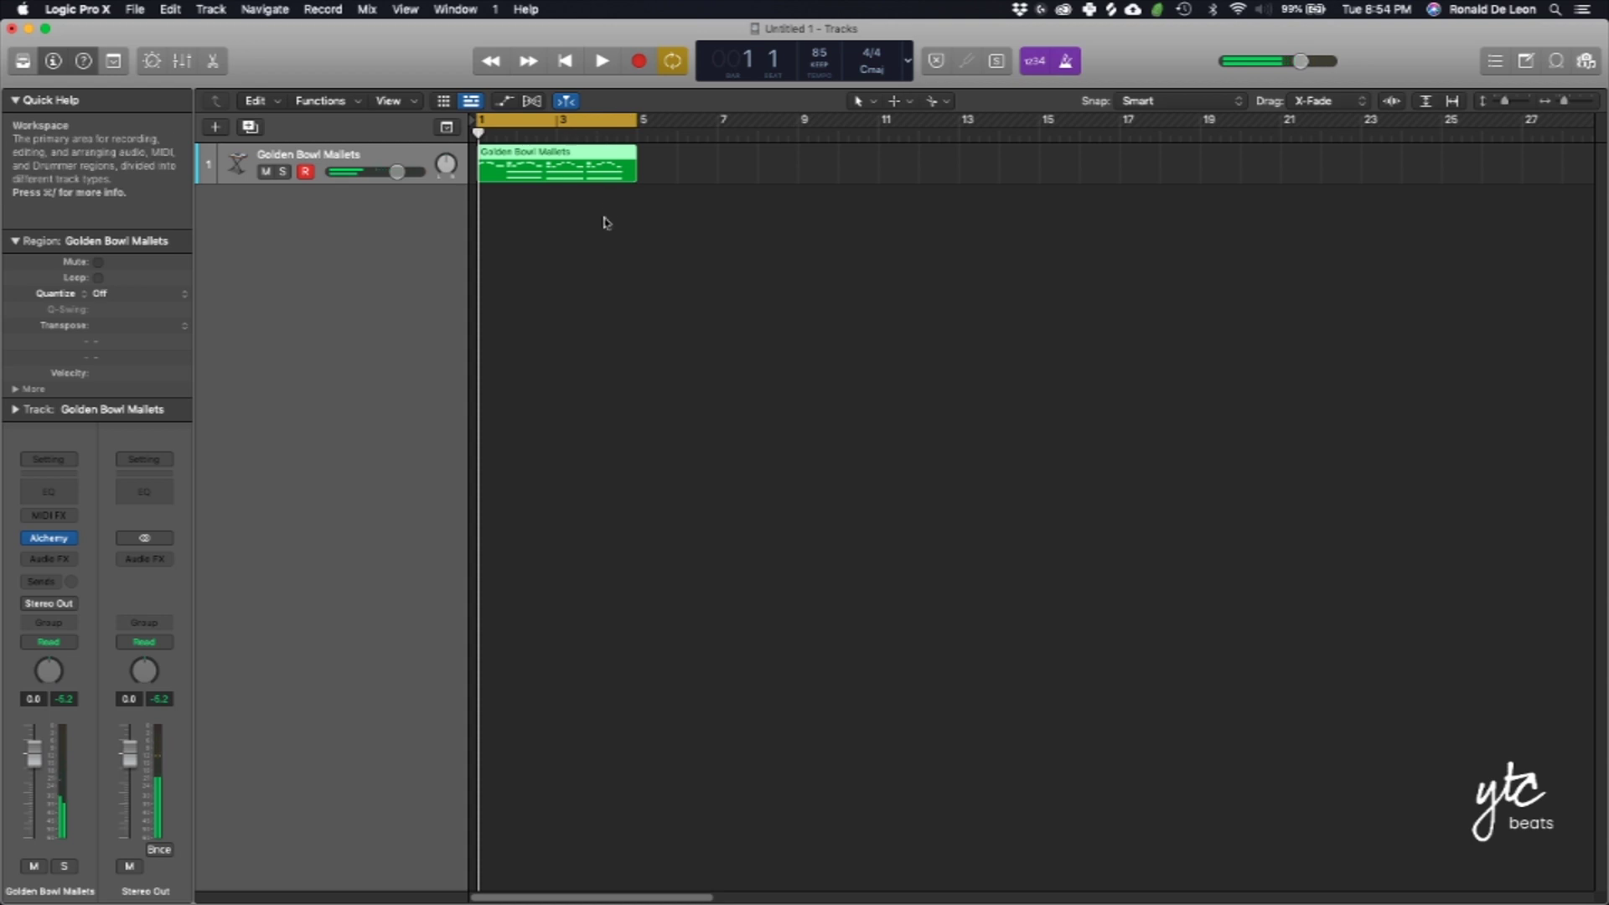
double_click(594, 175)
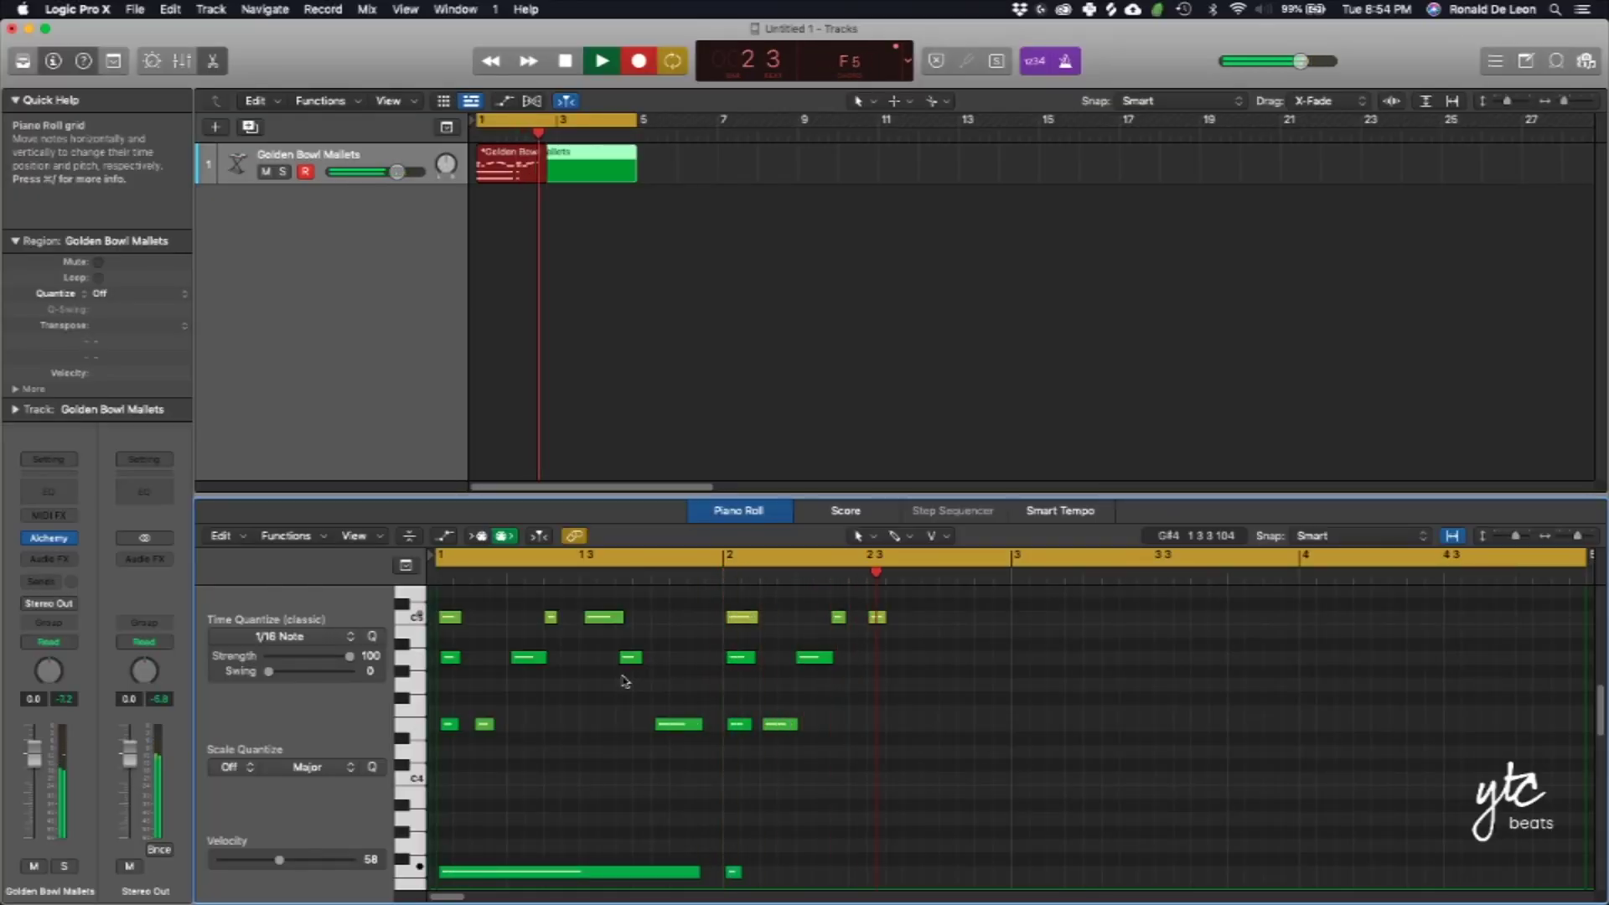
scroll(624, 681, "up", 3)
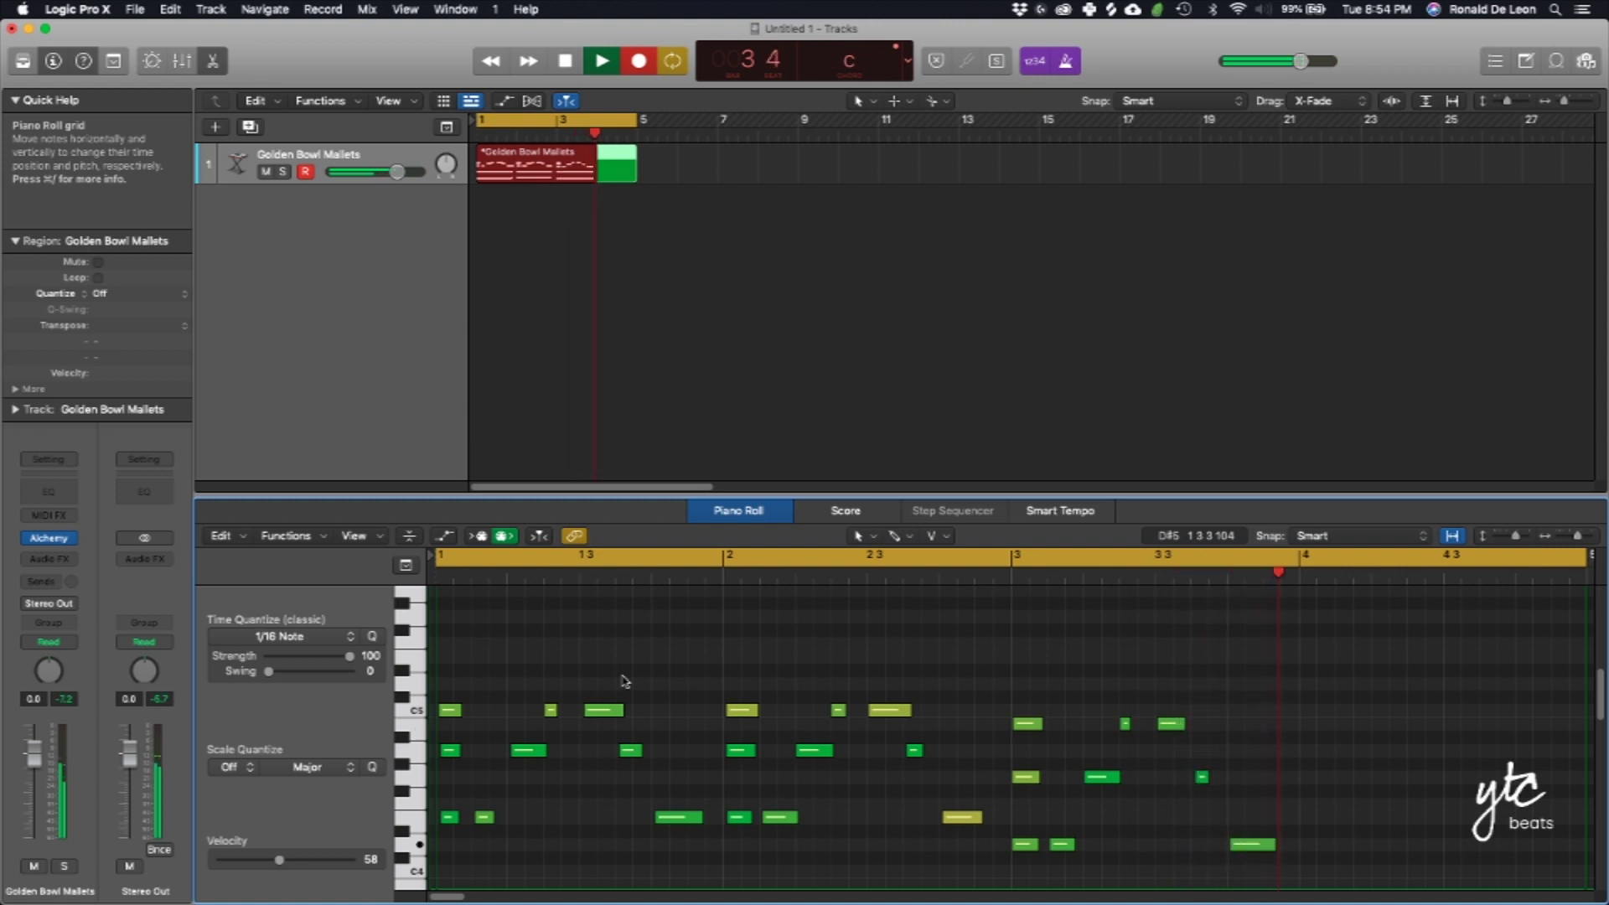
scroll(625, 680, "down", 2)
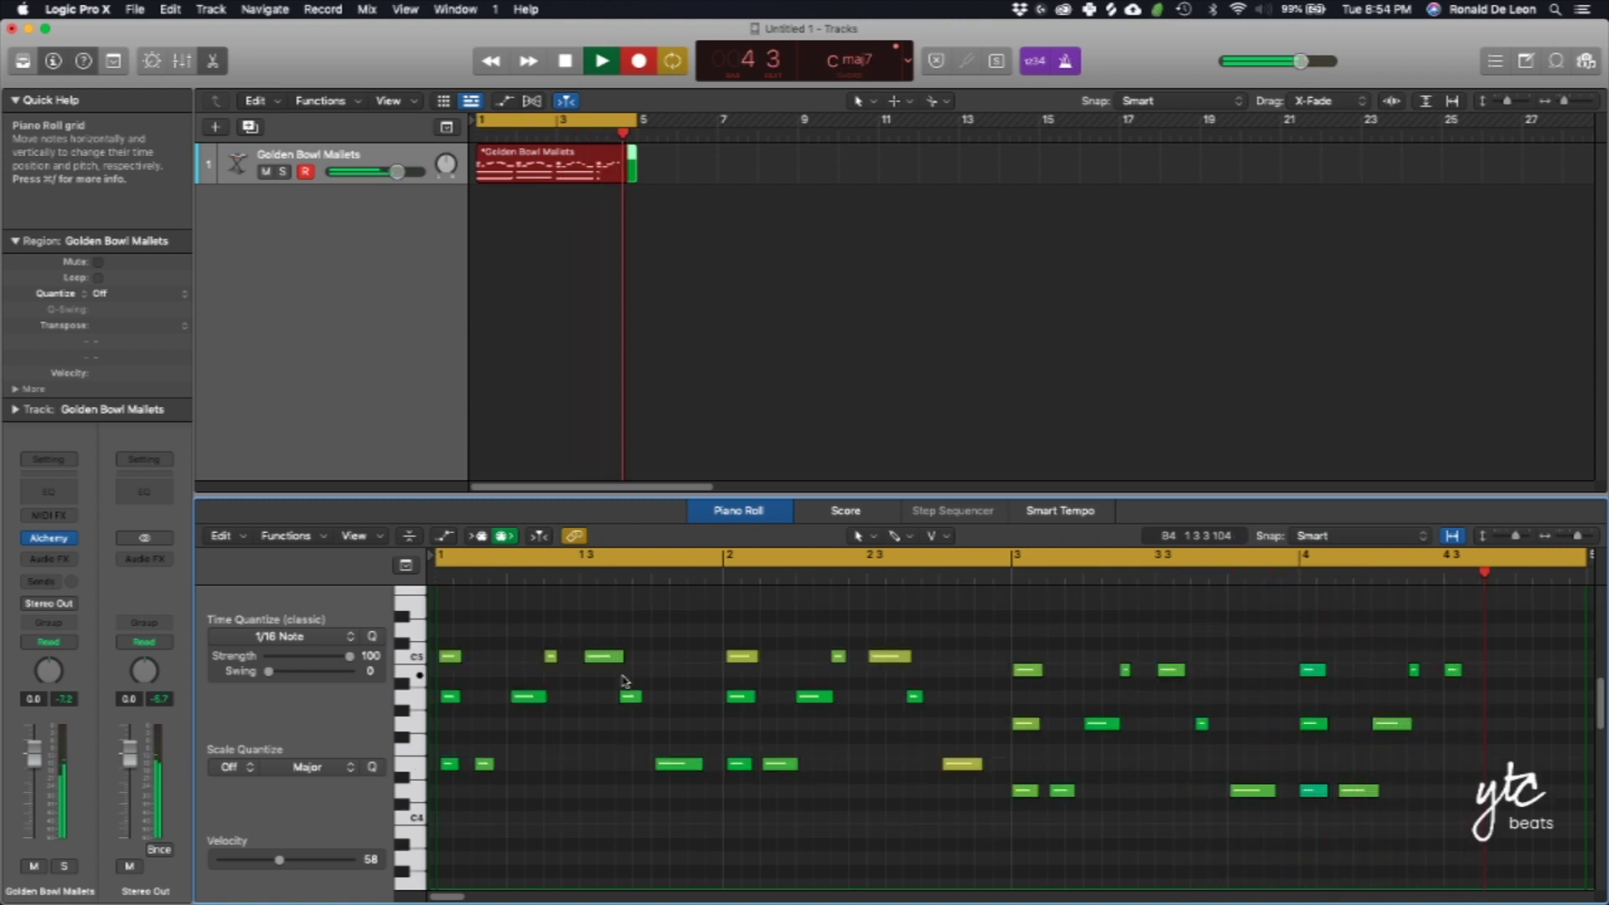
key("space")
- Quantize all notes of the Golden Bowl Mallets region to 1/16 Note and play the loop back
key("super+a")
key("q")
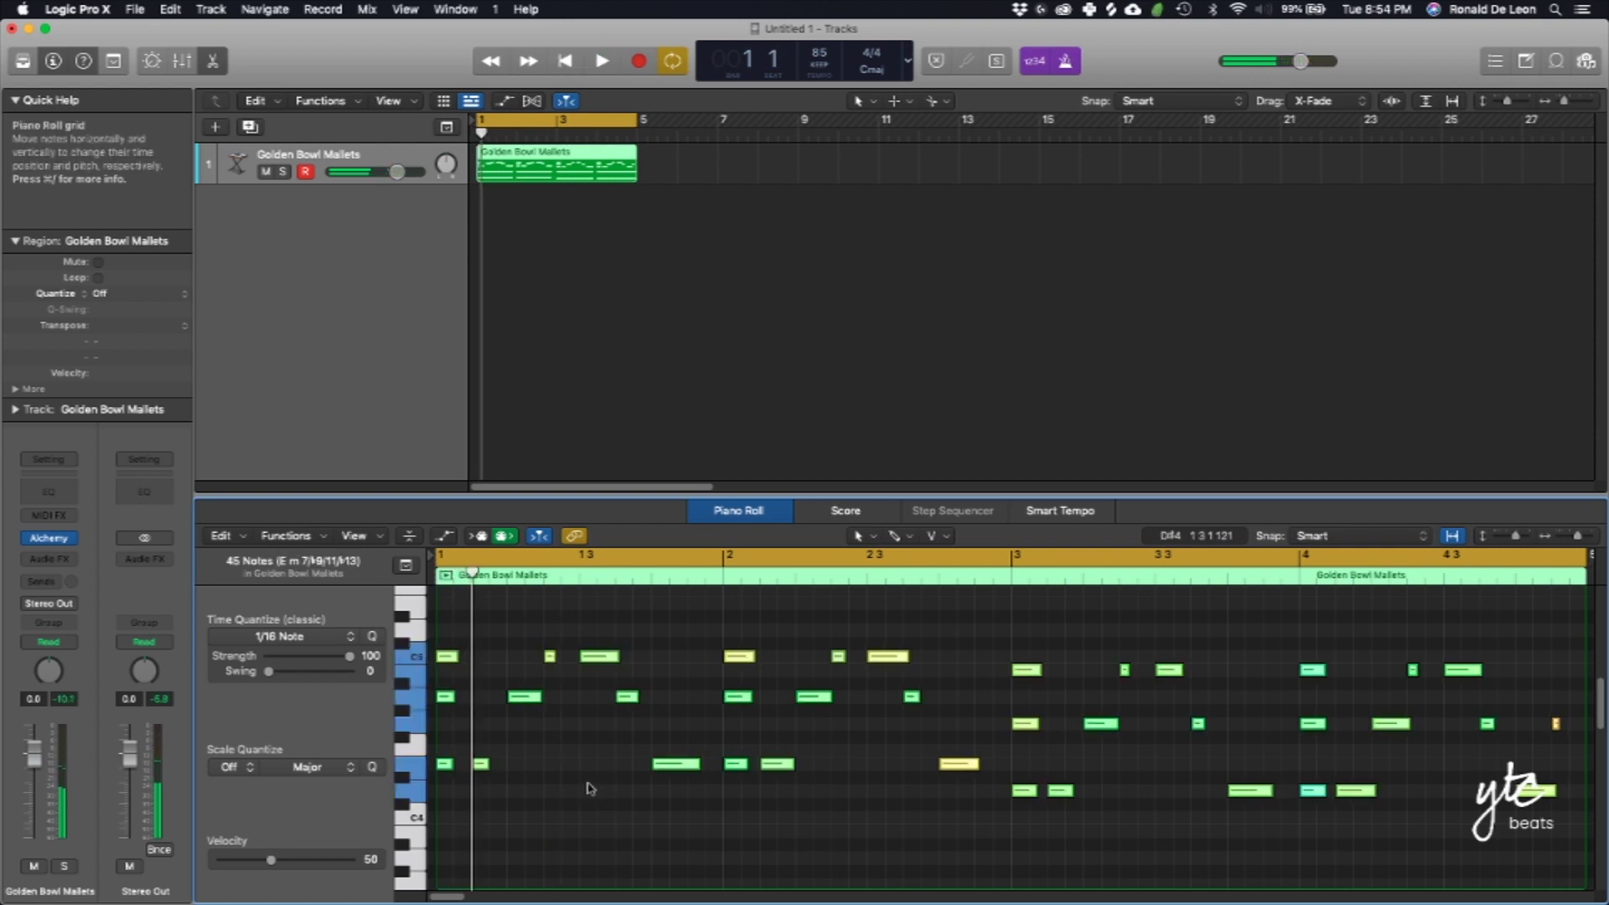
key("space")
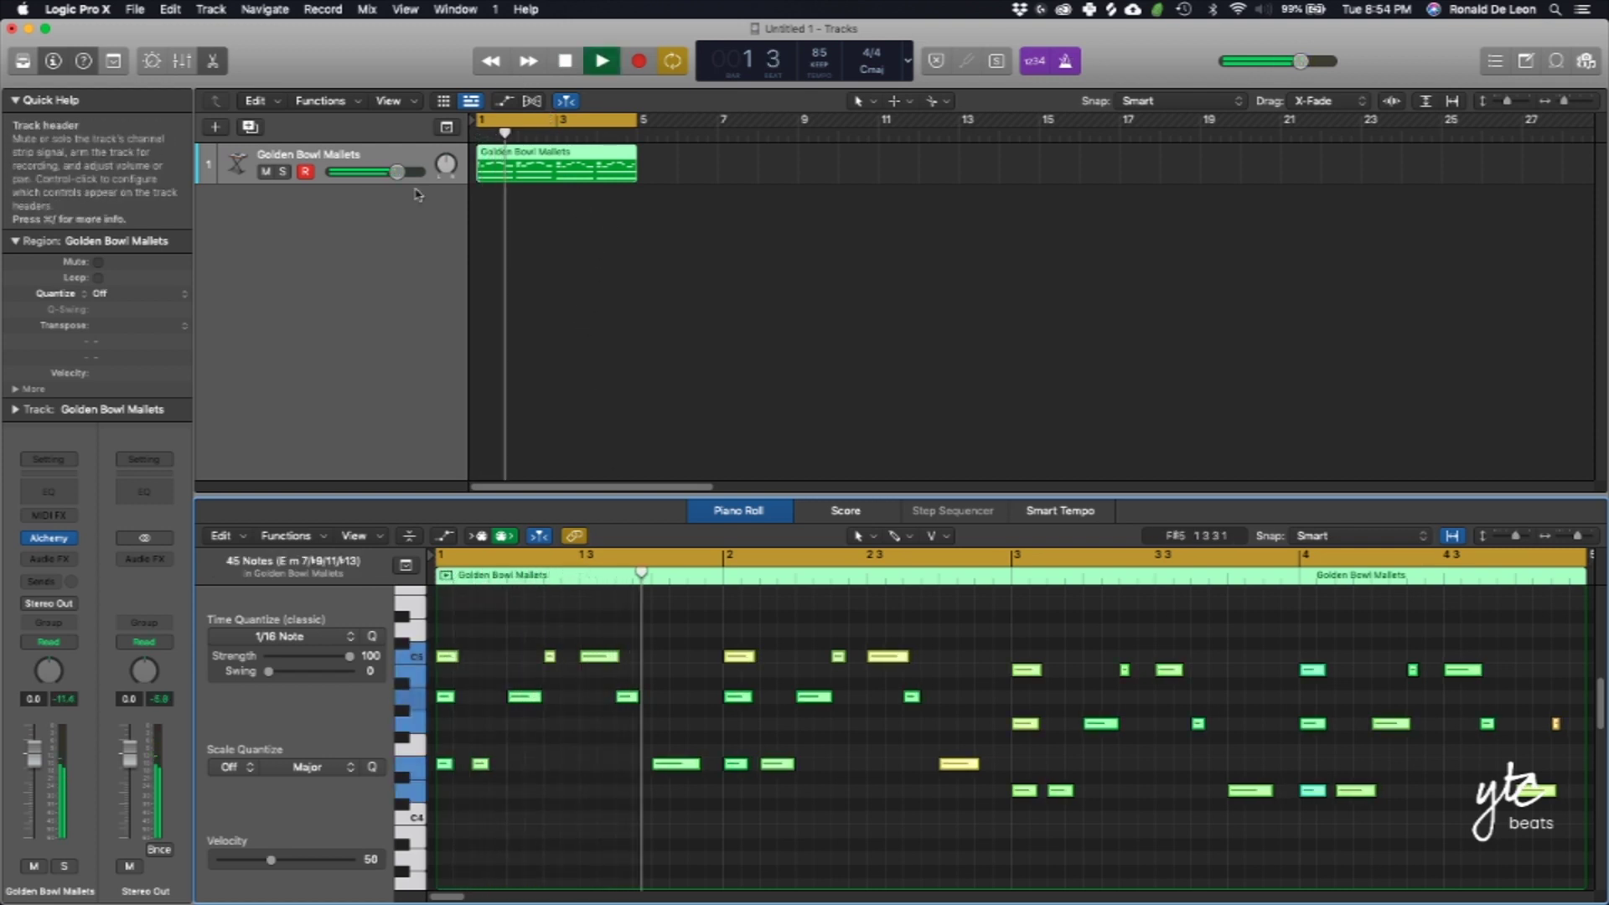
- Add a new software instrument track and load the Alchemy bass preset Busy Arp Bass on it
right_click(349, 243)
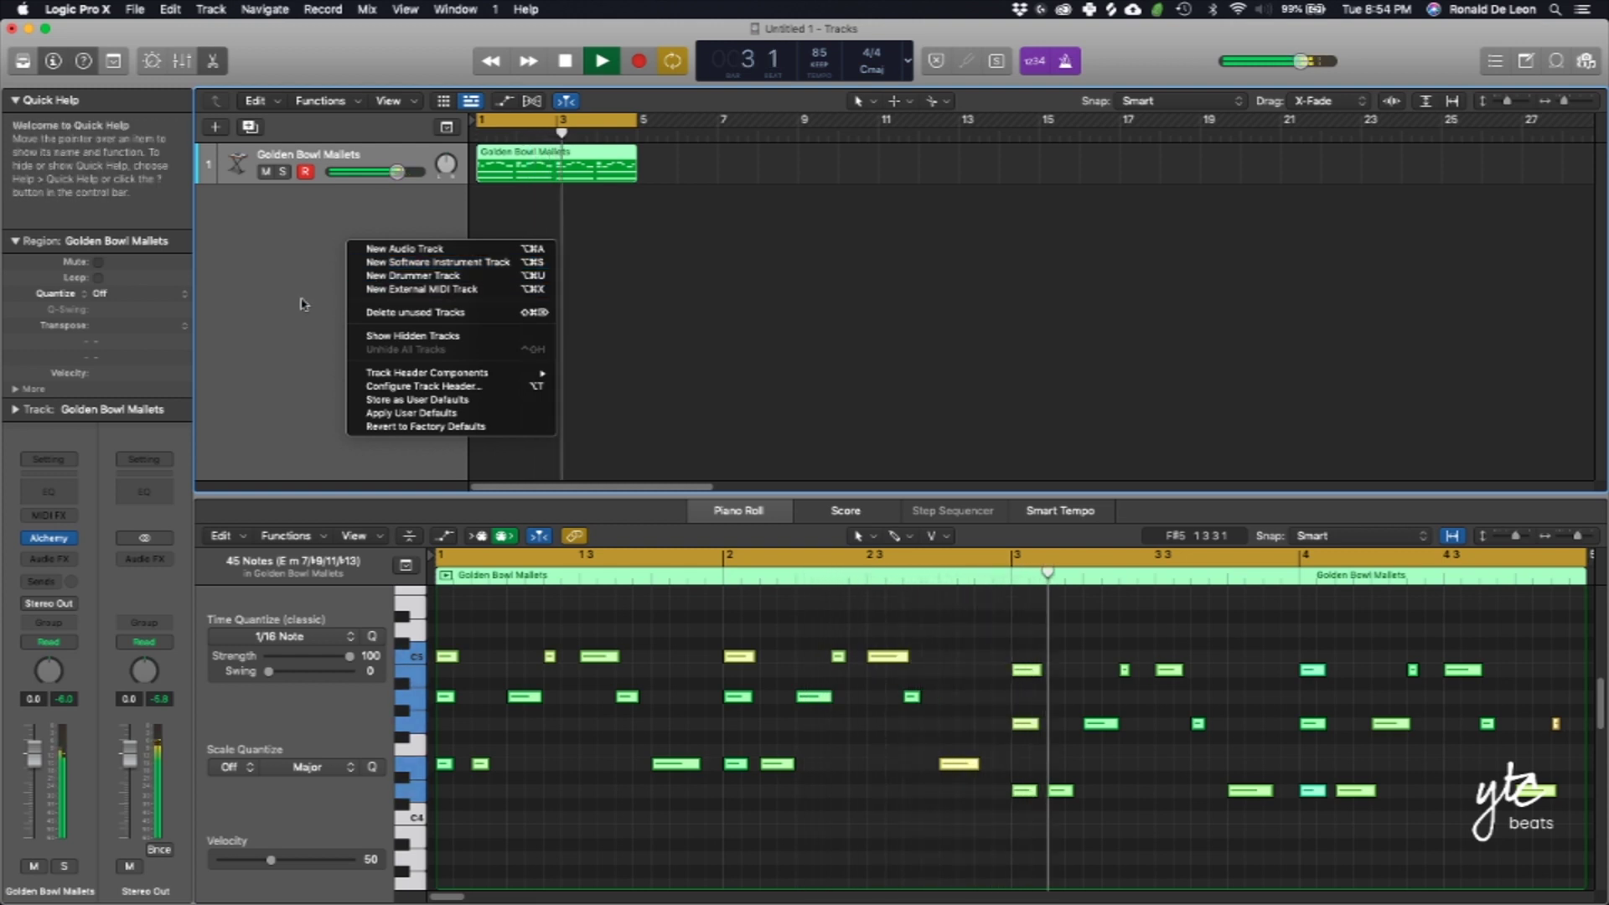
left_click(370, 262)
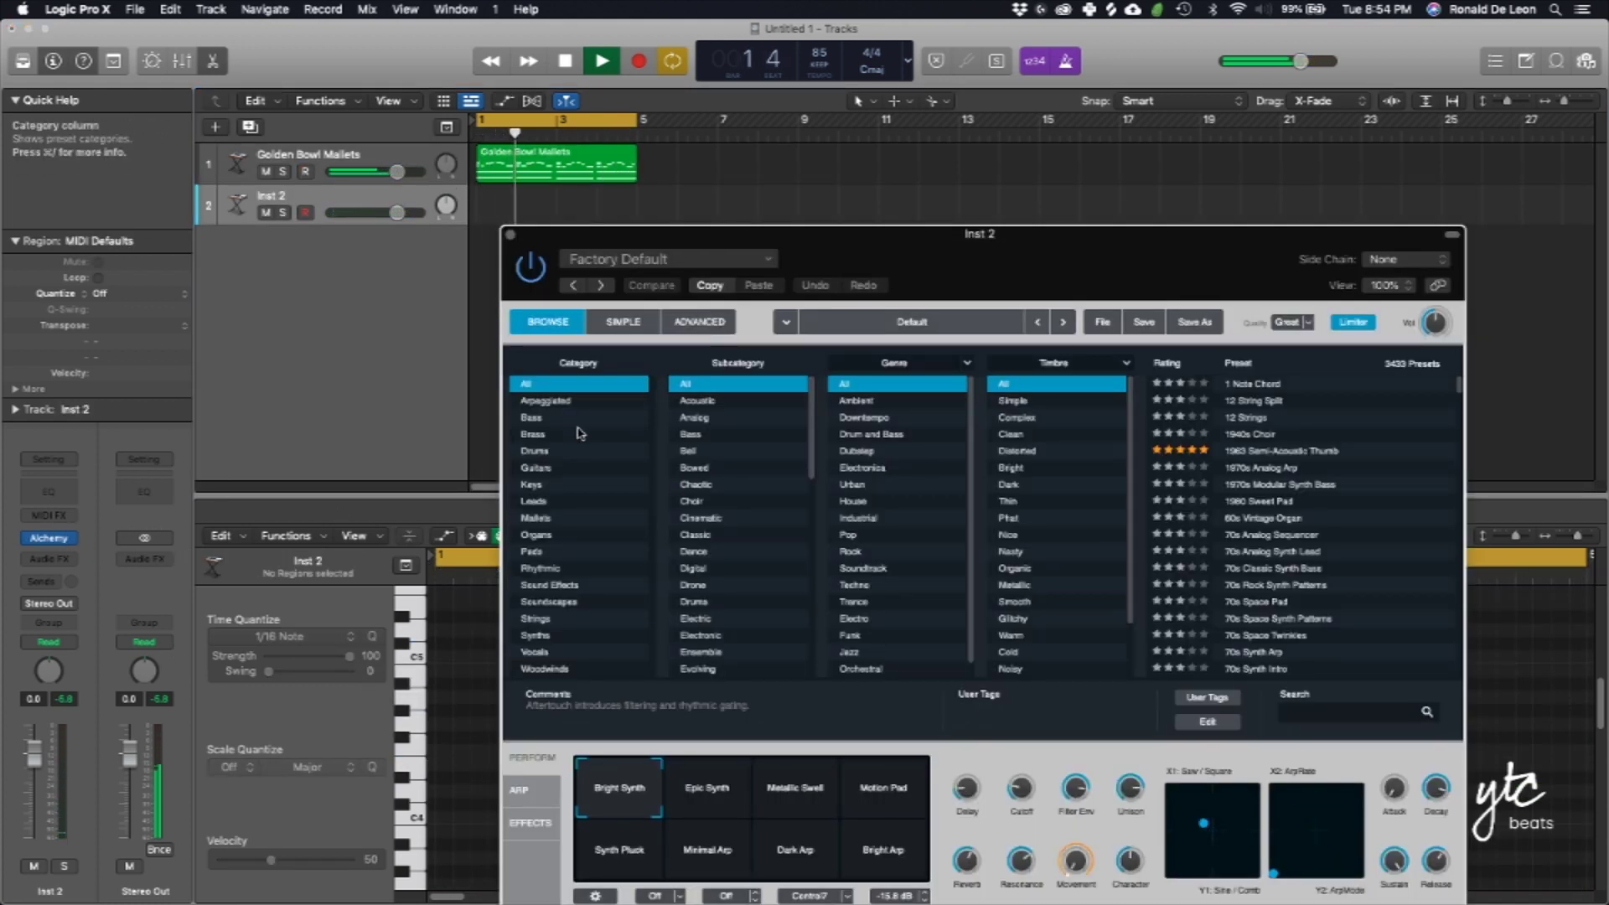
left_click(578, 417)
scroll(1292, 560, "down", 10)
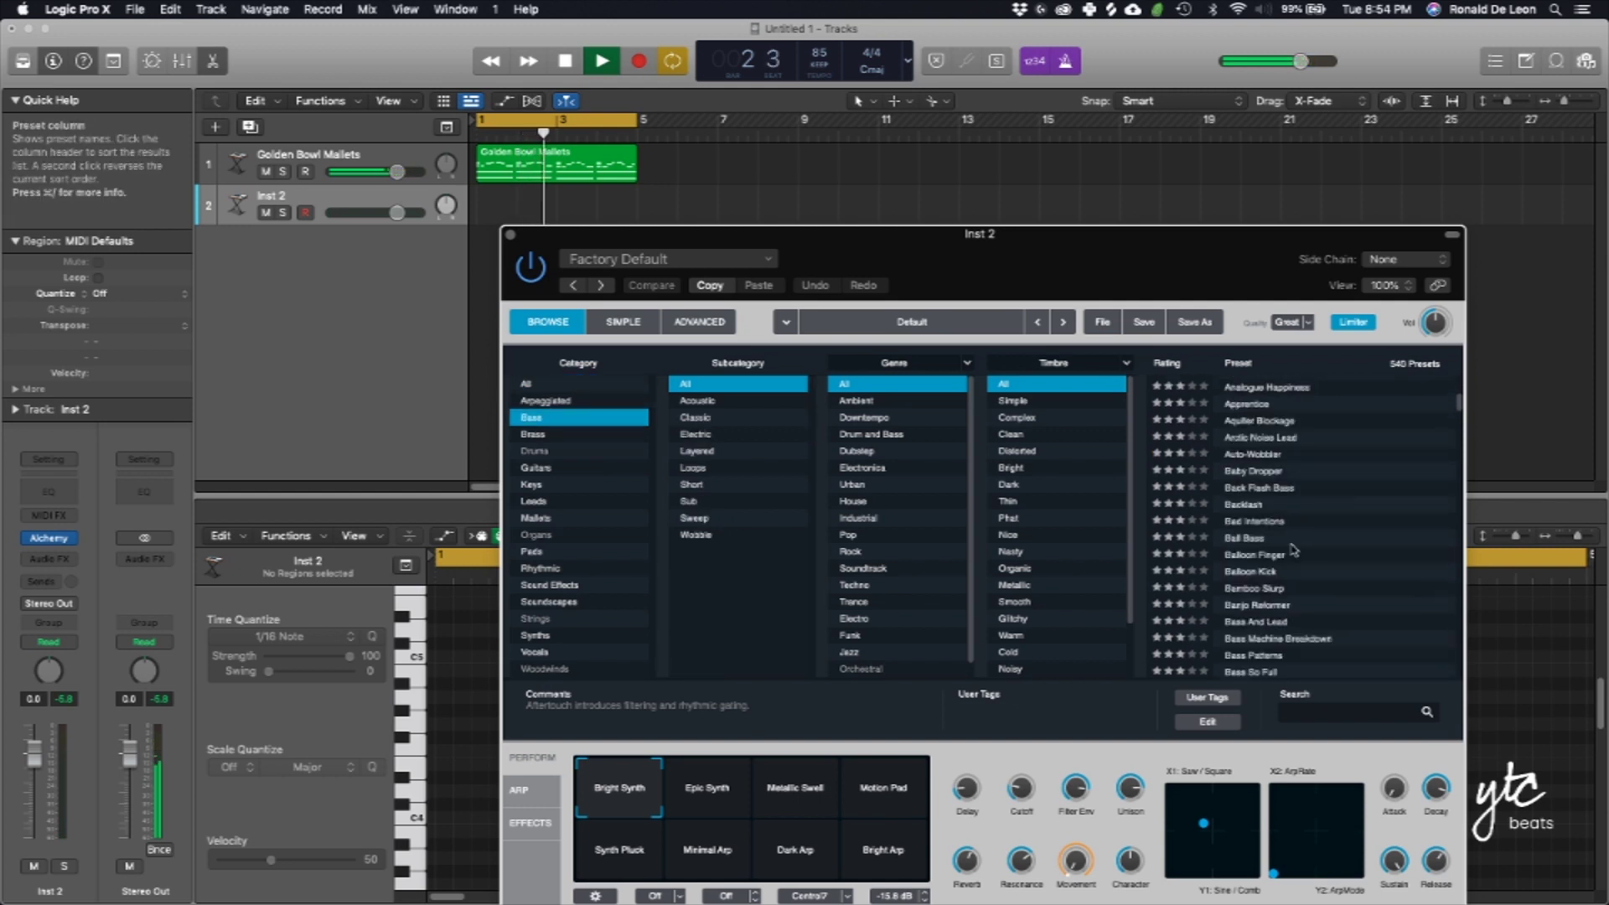
left_click(1291, 593)
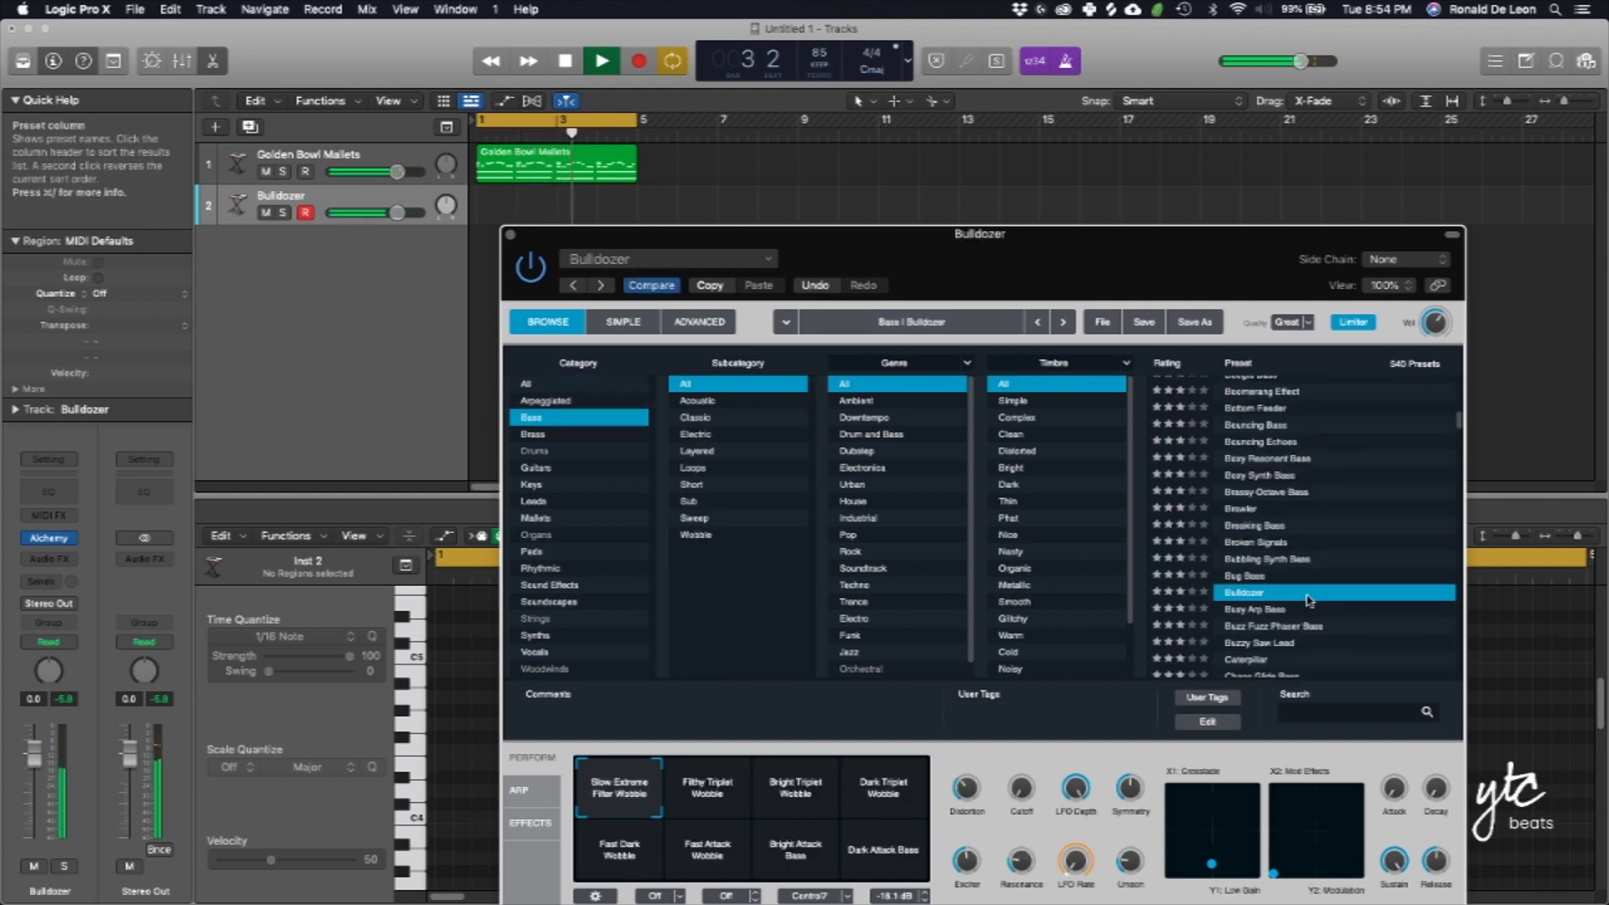
left_click(1323, 610)
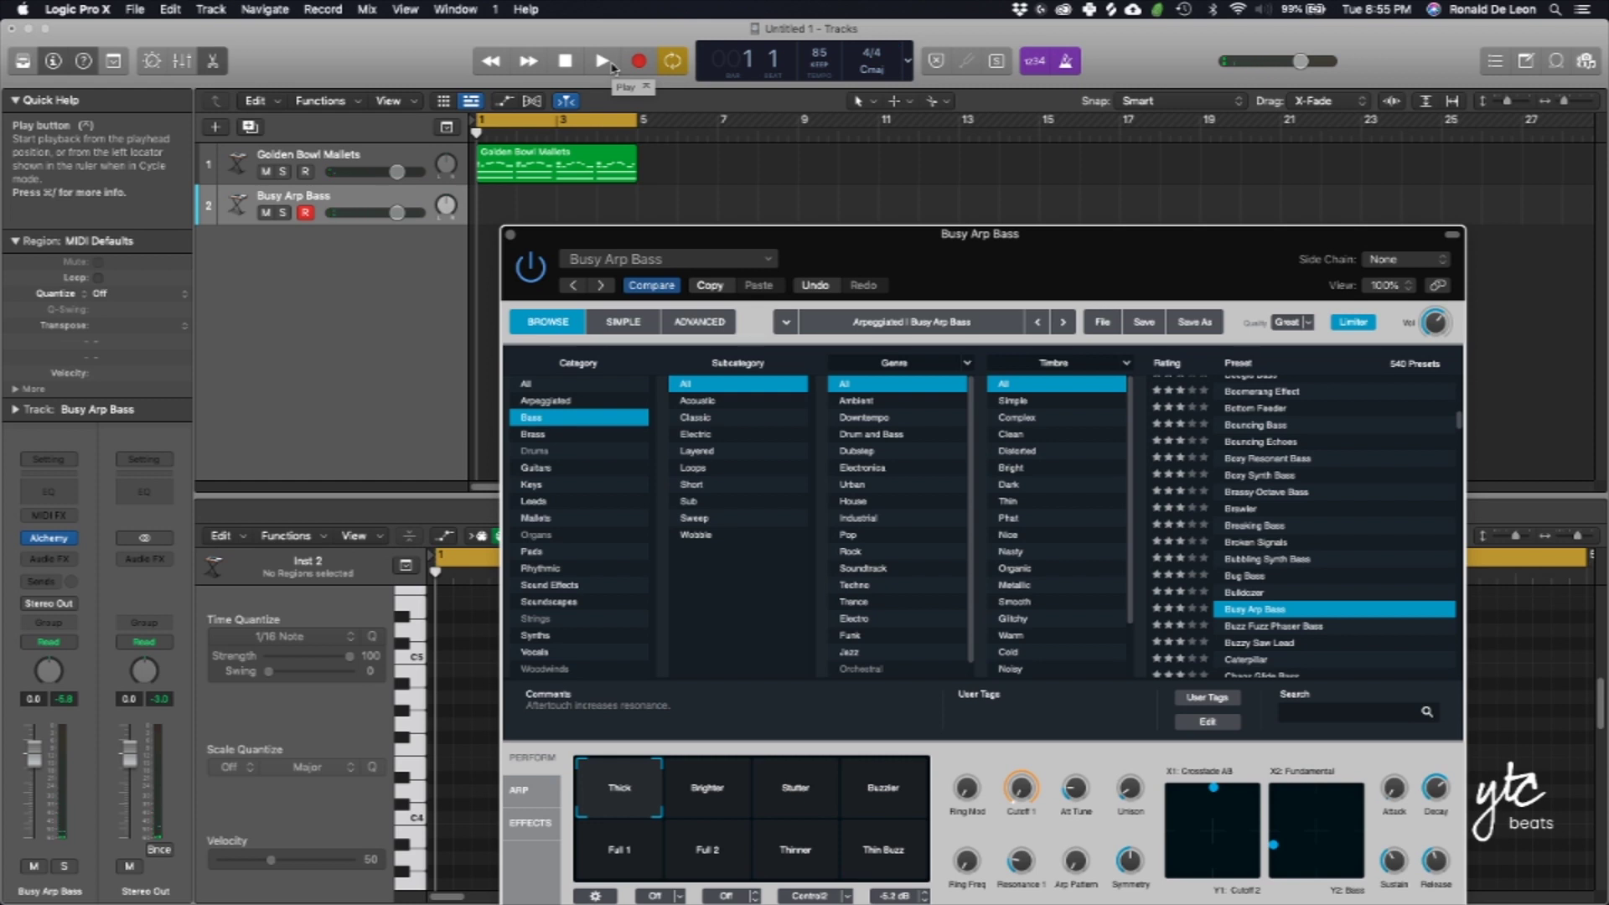
- Record a two-note Busy Arp Bass part over the four-bar cycle and lengthen its first note to meet the second at bar 3
key("r")
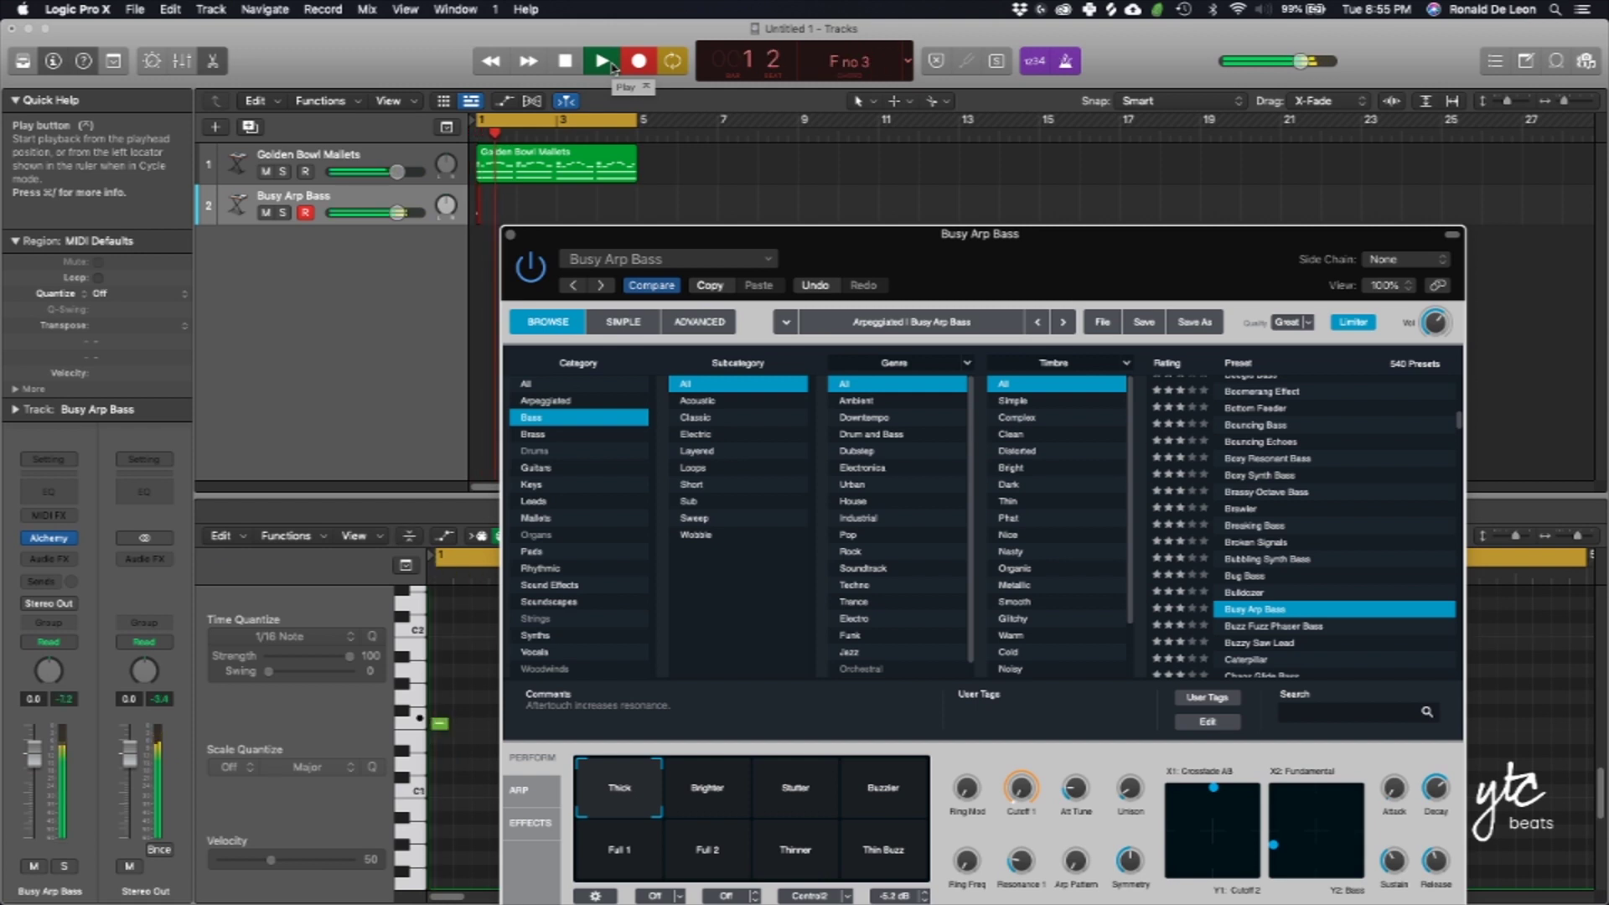
key("space")
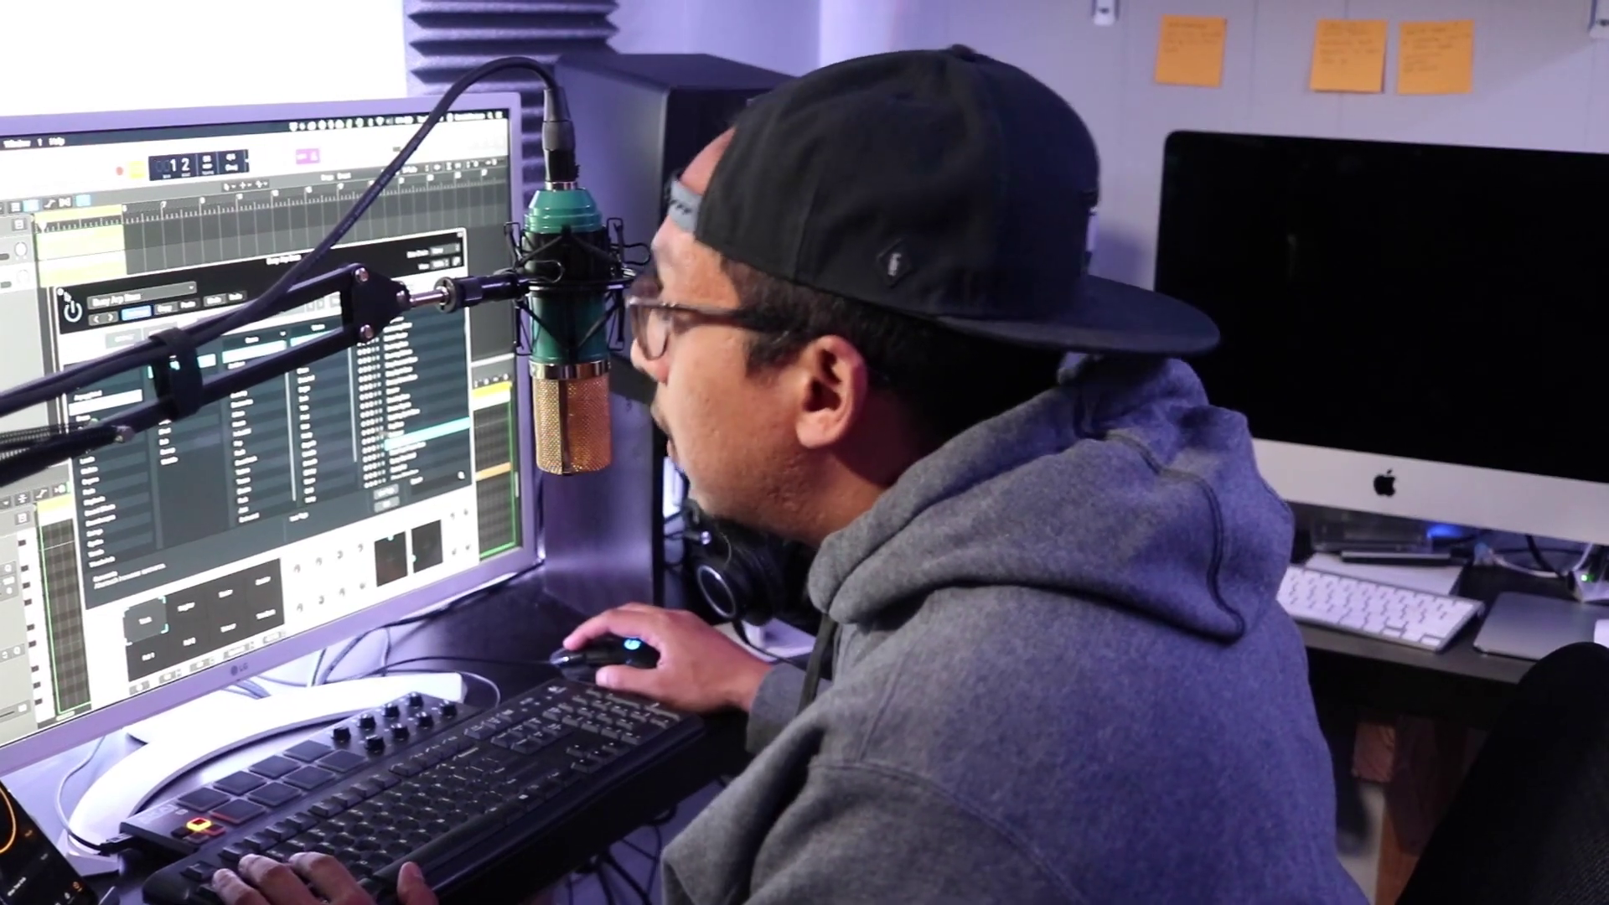
left_click(191, 577)
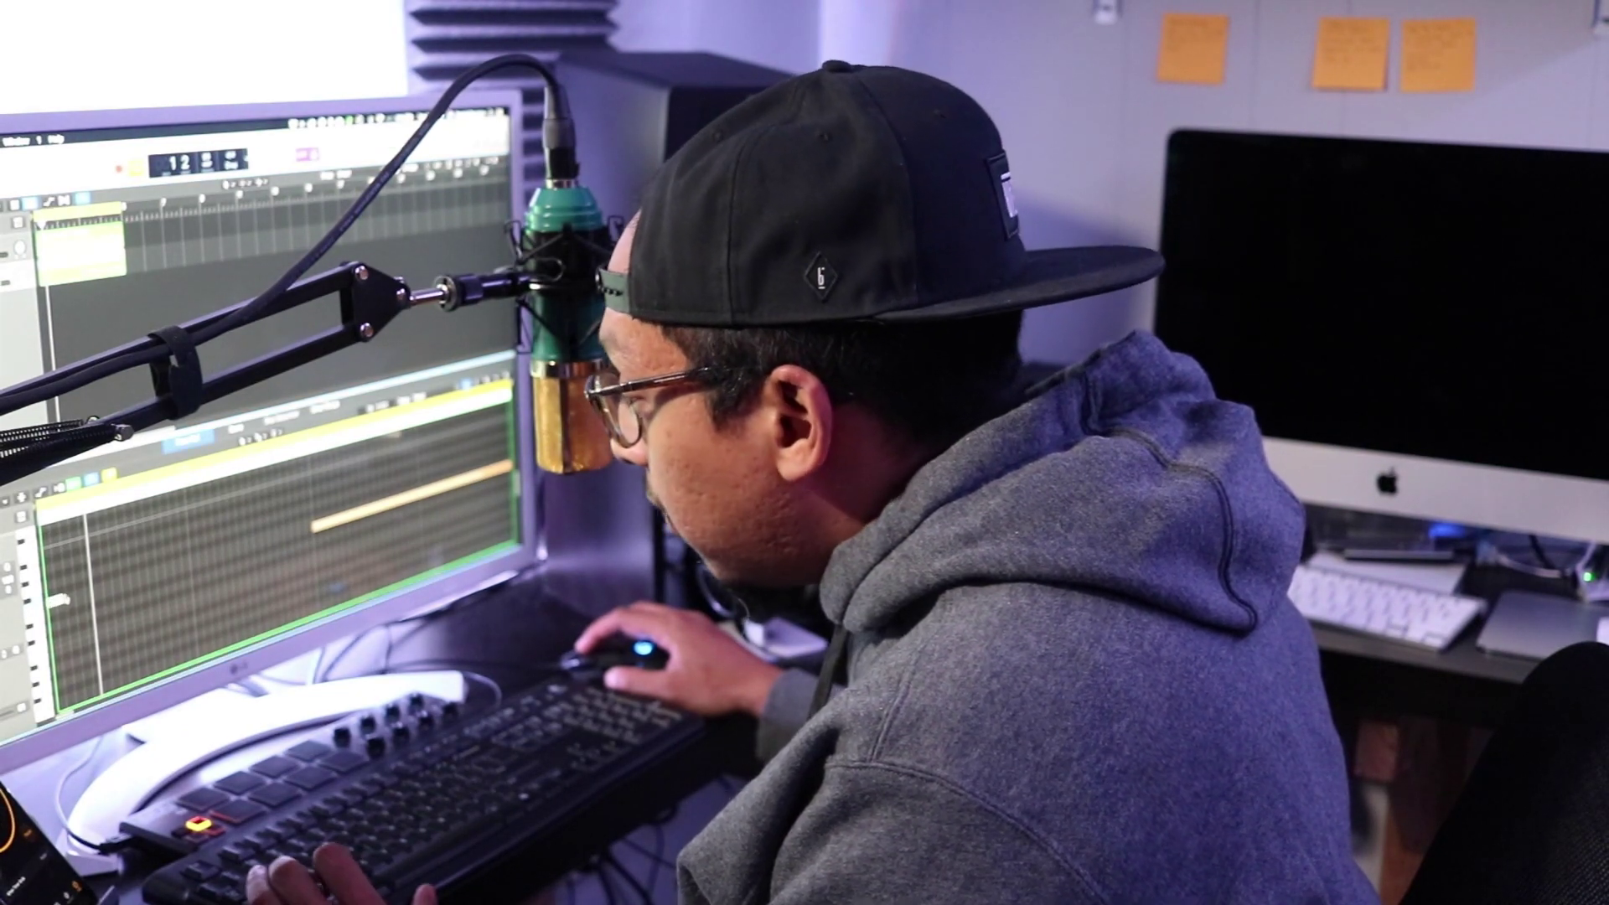
left_click_drag(51, 597, 312, 524)
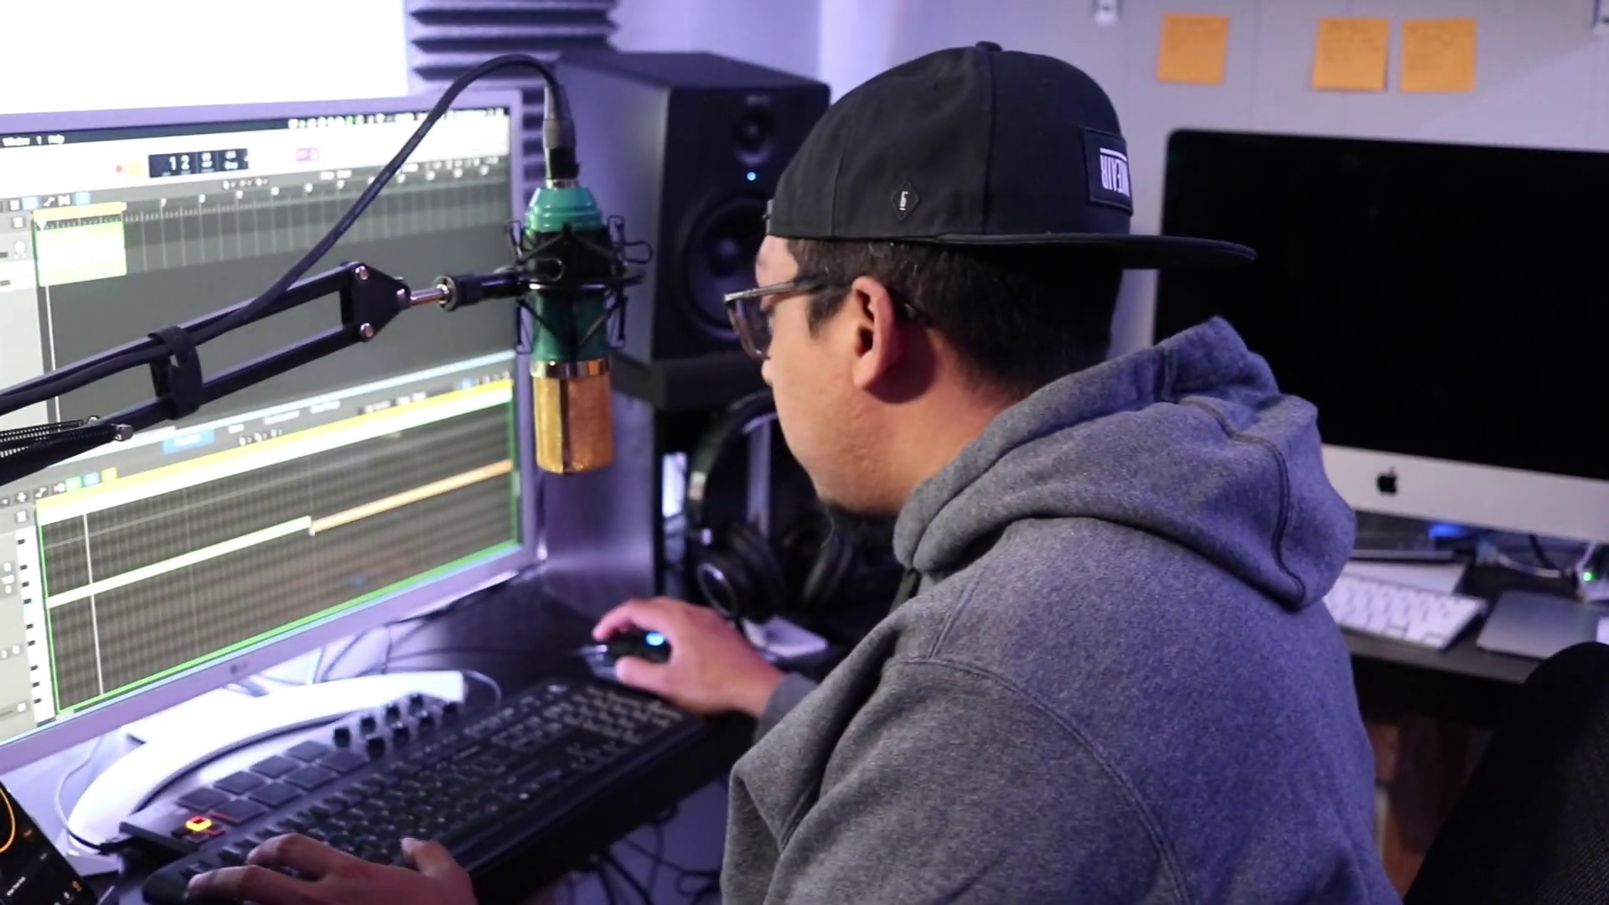
key("space")
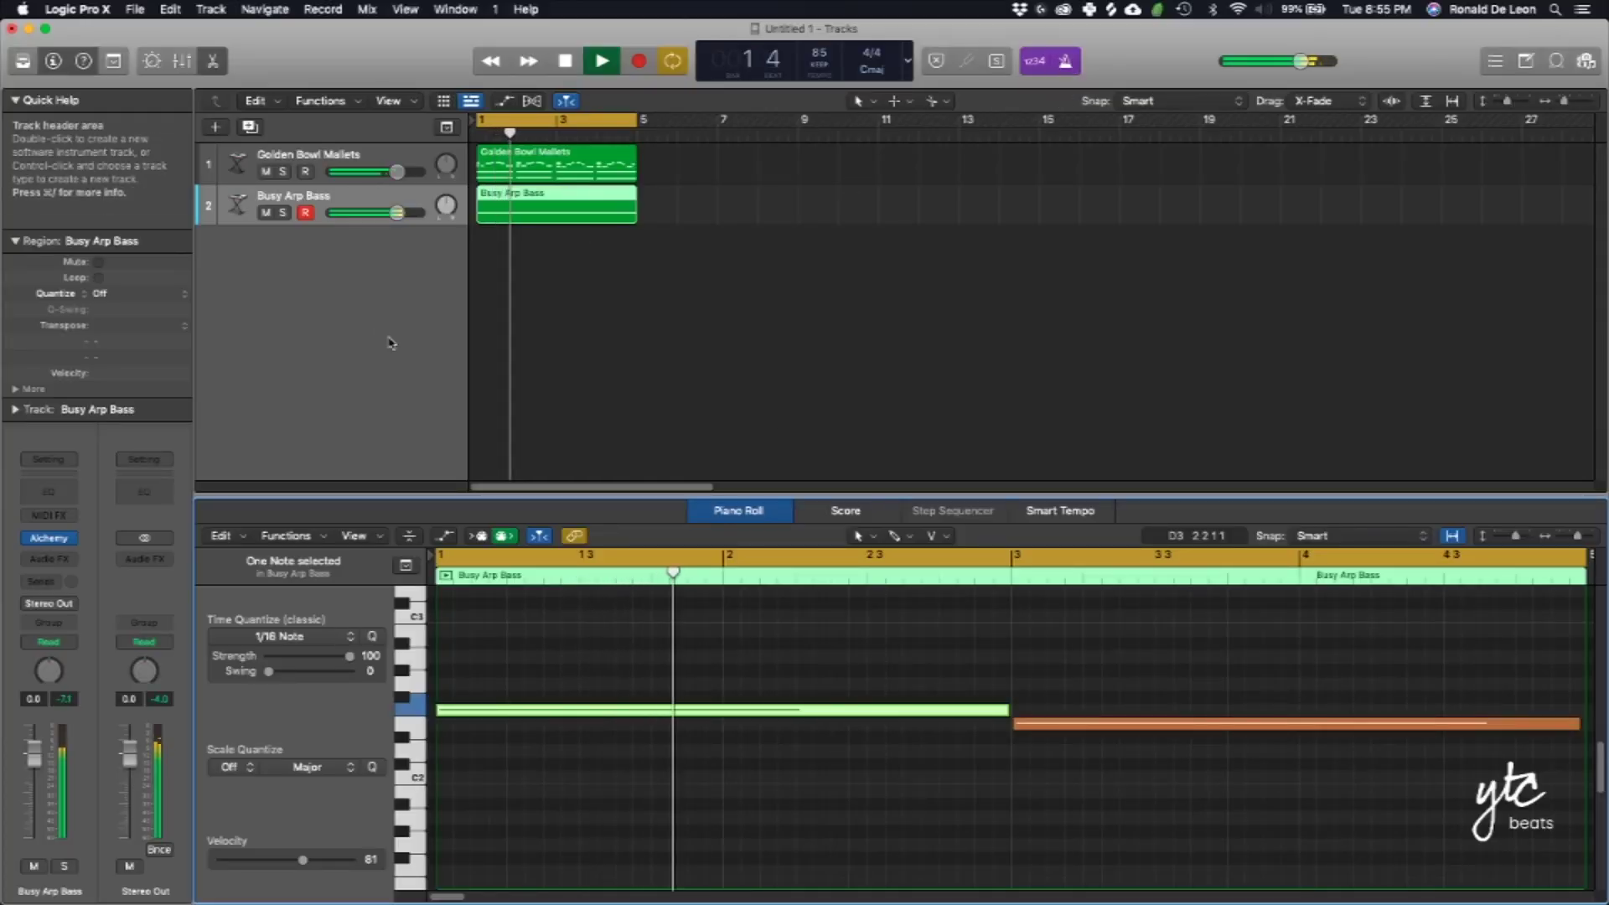
- Add a third software instrument track and replace its Alchemy instrument with Drum Machine Designer
right_click(342, 316)
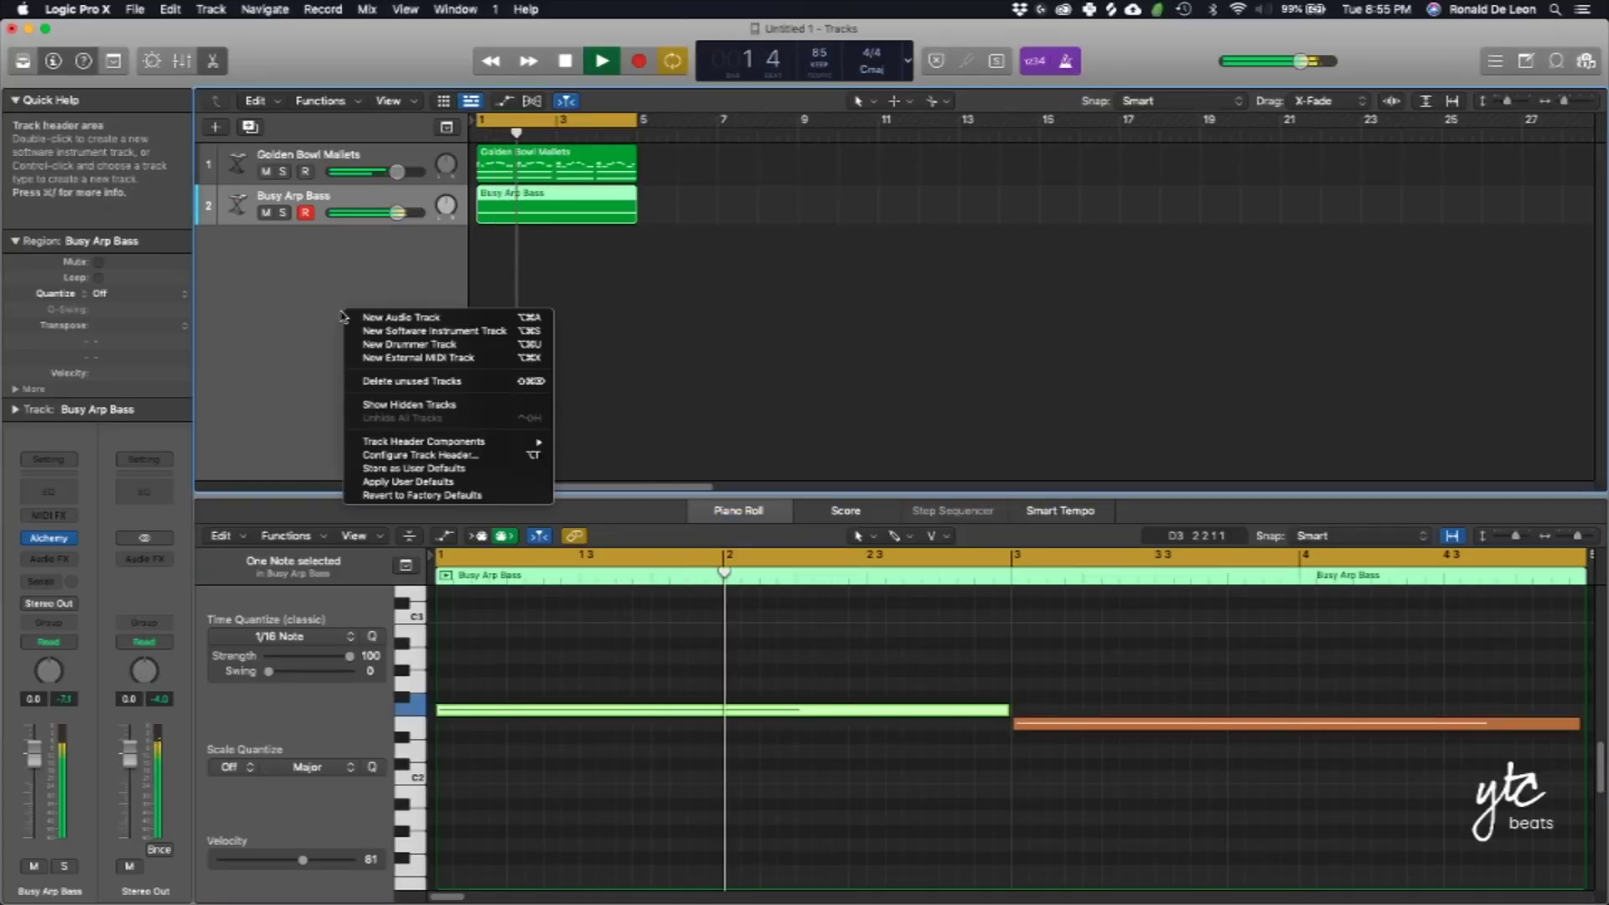
left_click(374, 332)
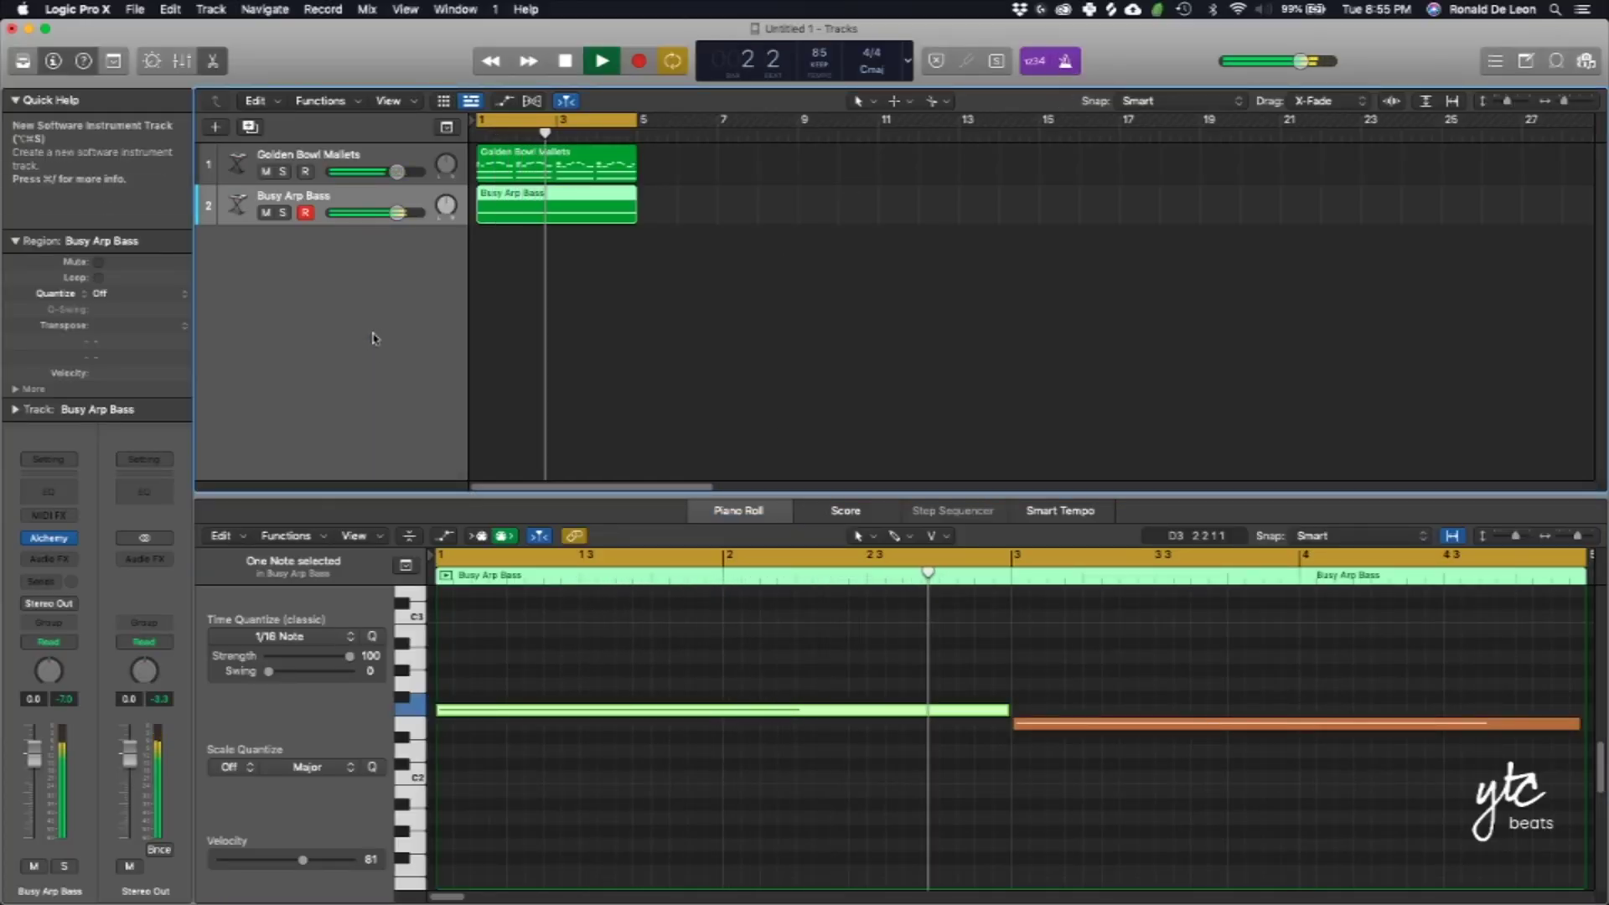
left_click(49, 537)
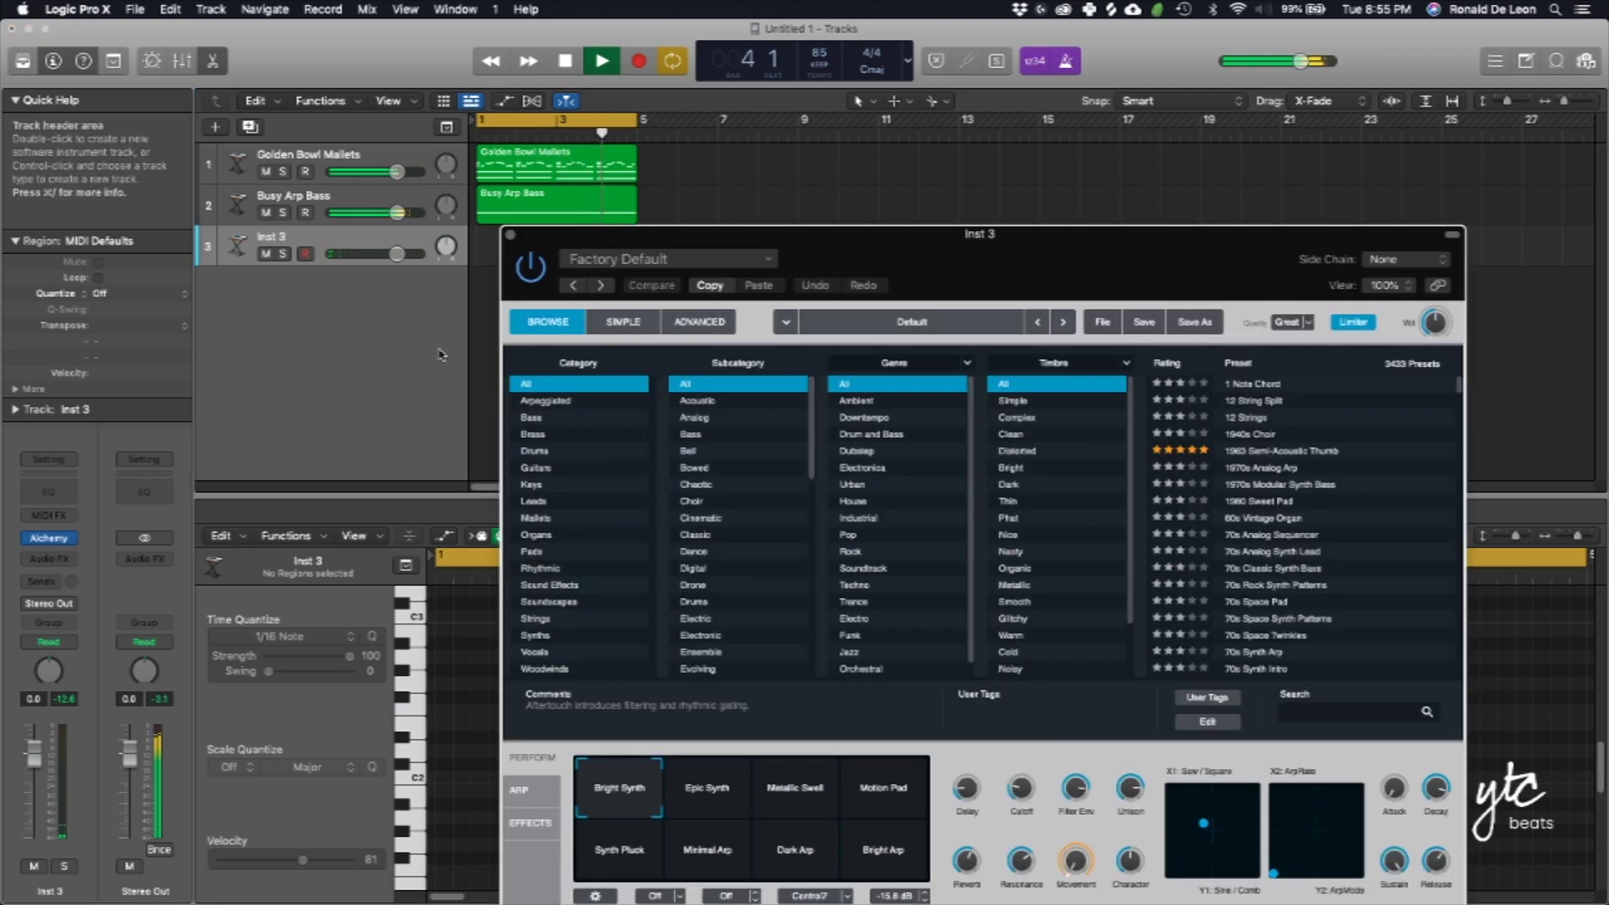
left_click(512, 236)
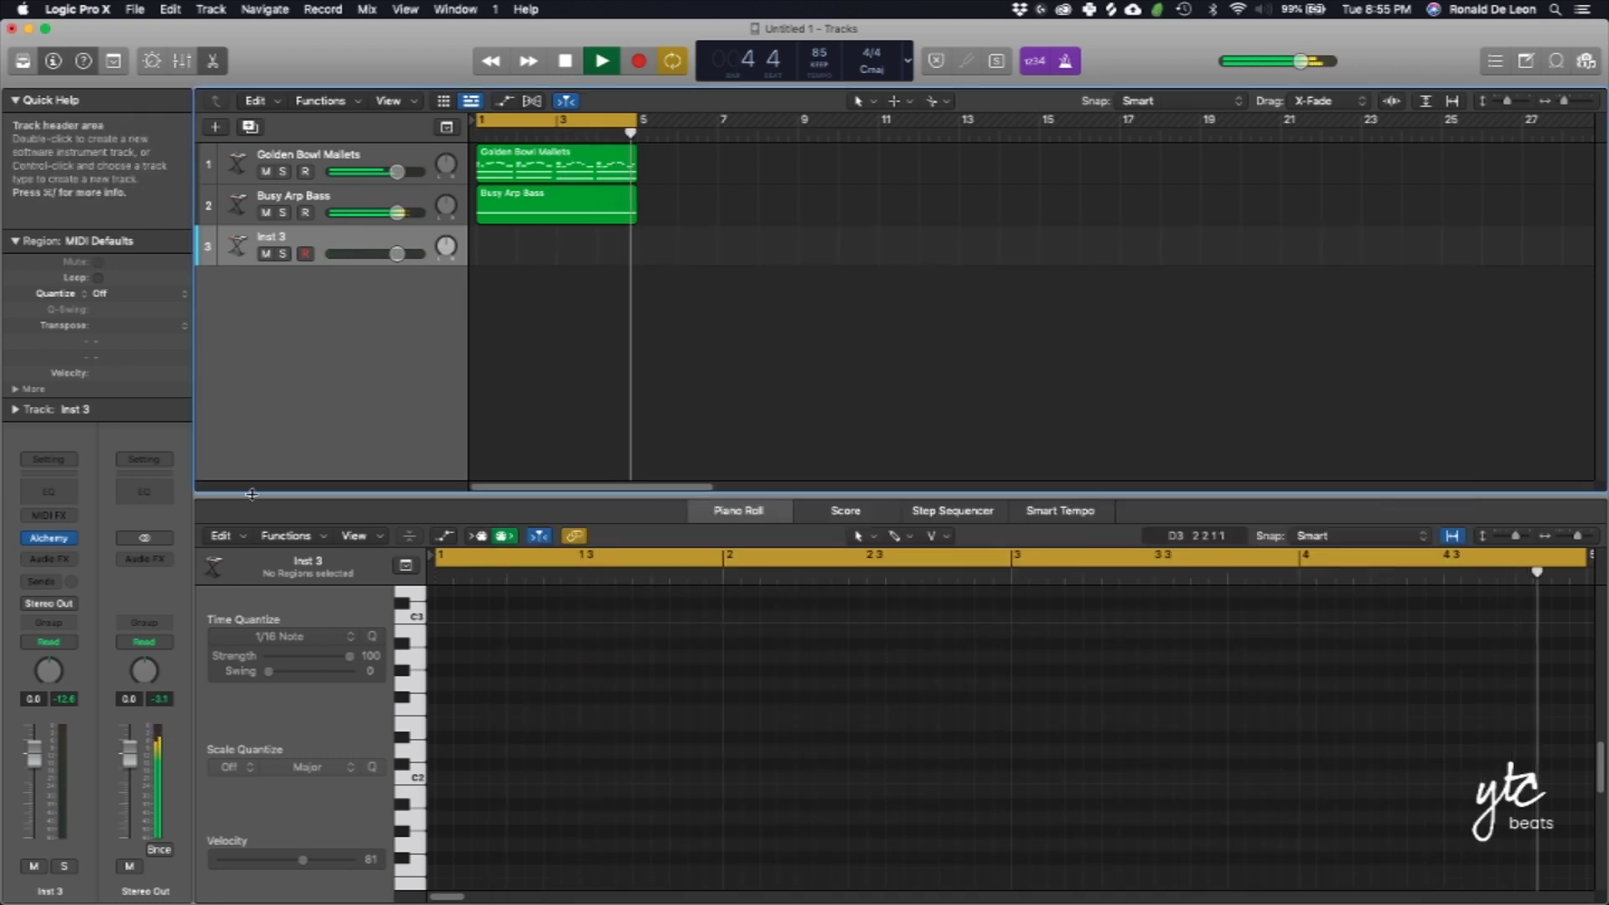
left_click(72, 539)
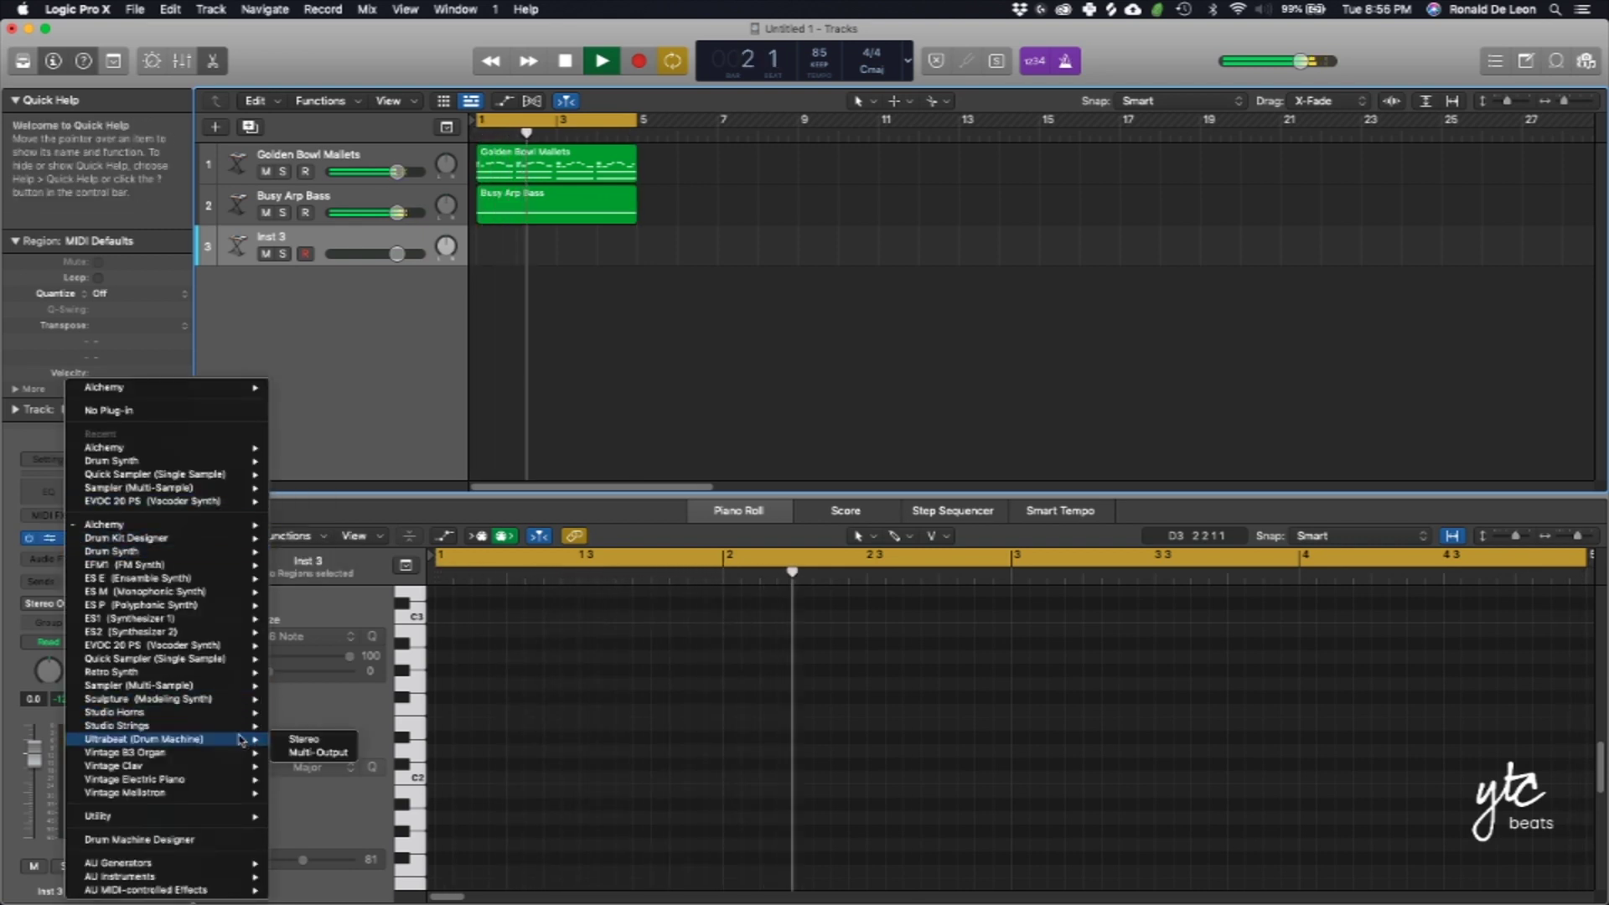
left_click(233, 839)
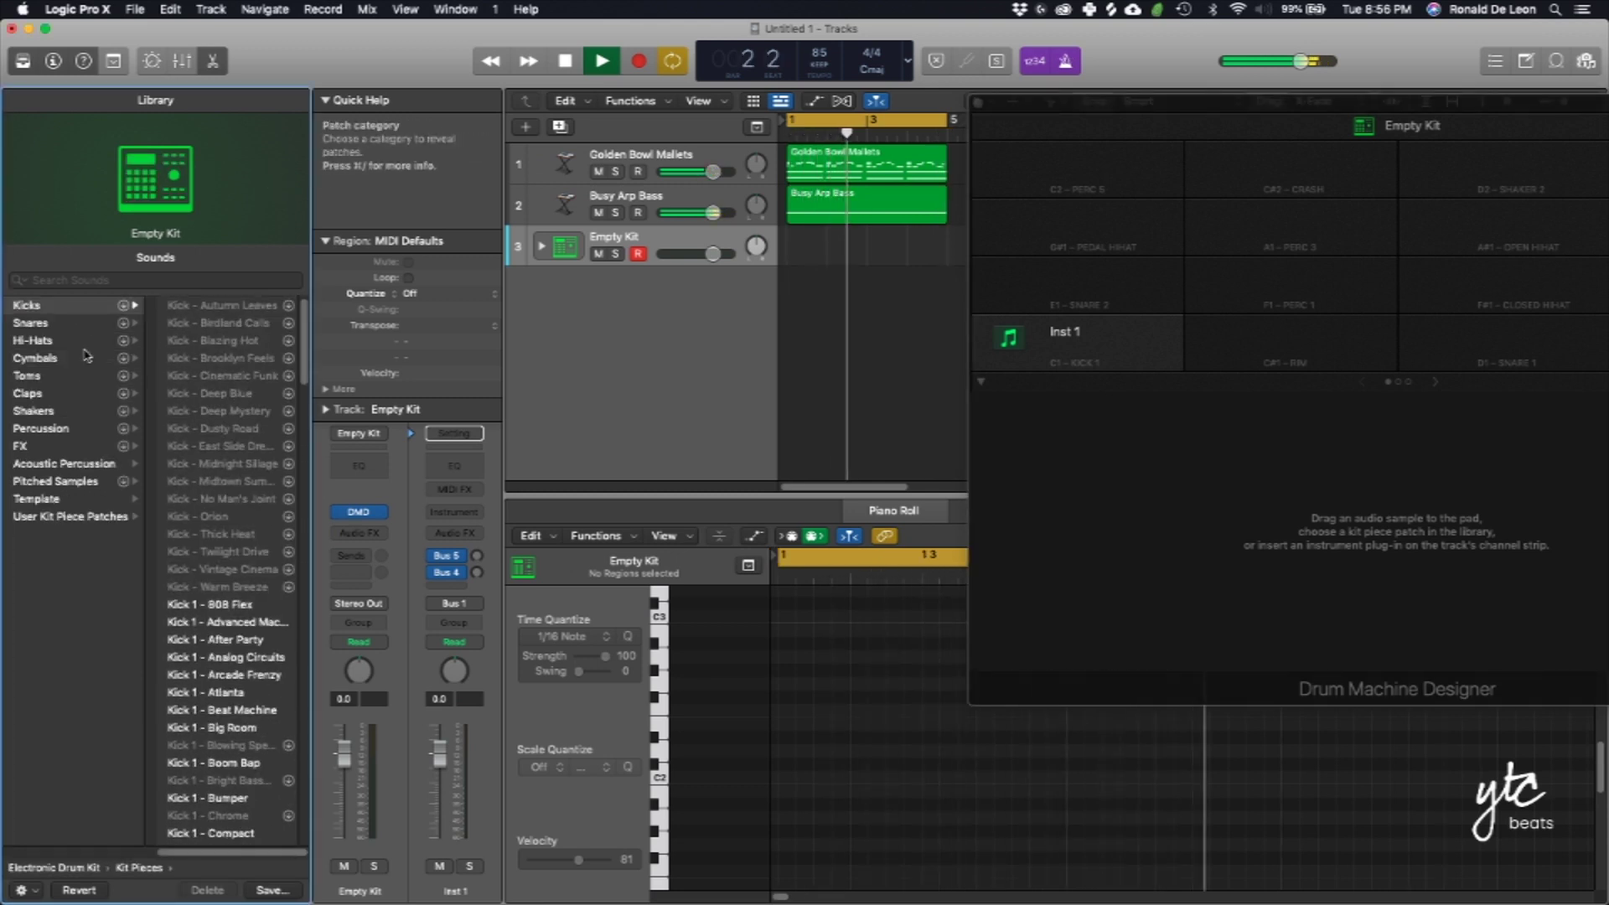
- Load the user kit piece patch THE_KOUNT_drums onto the C1 Kick 1 pad of the empty kit
left_click(93, 518)
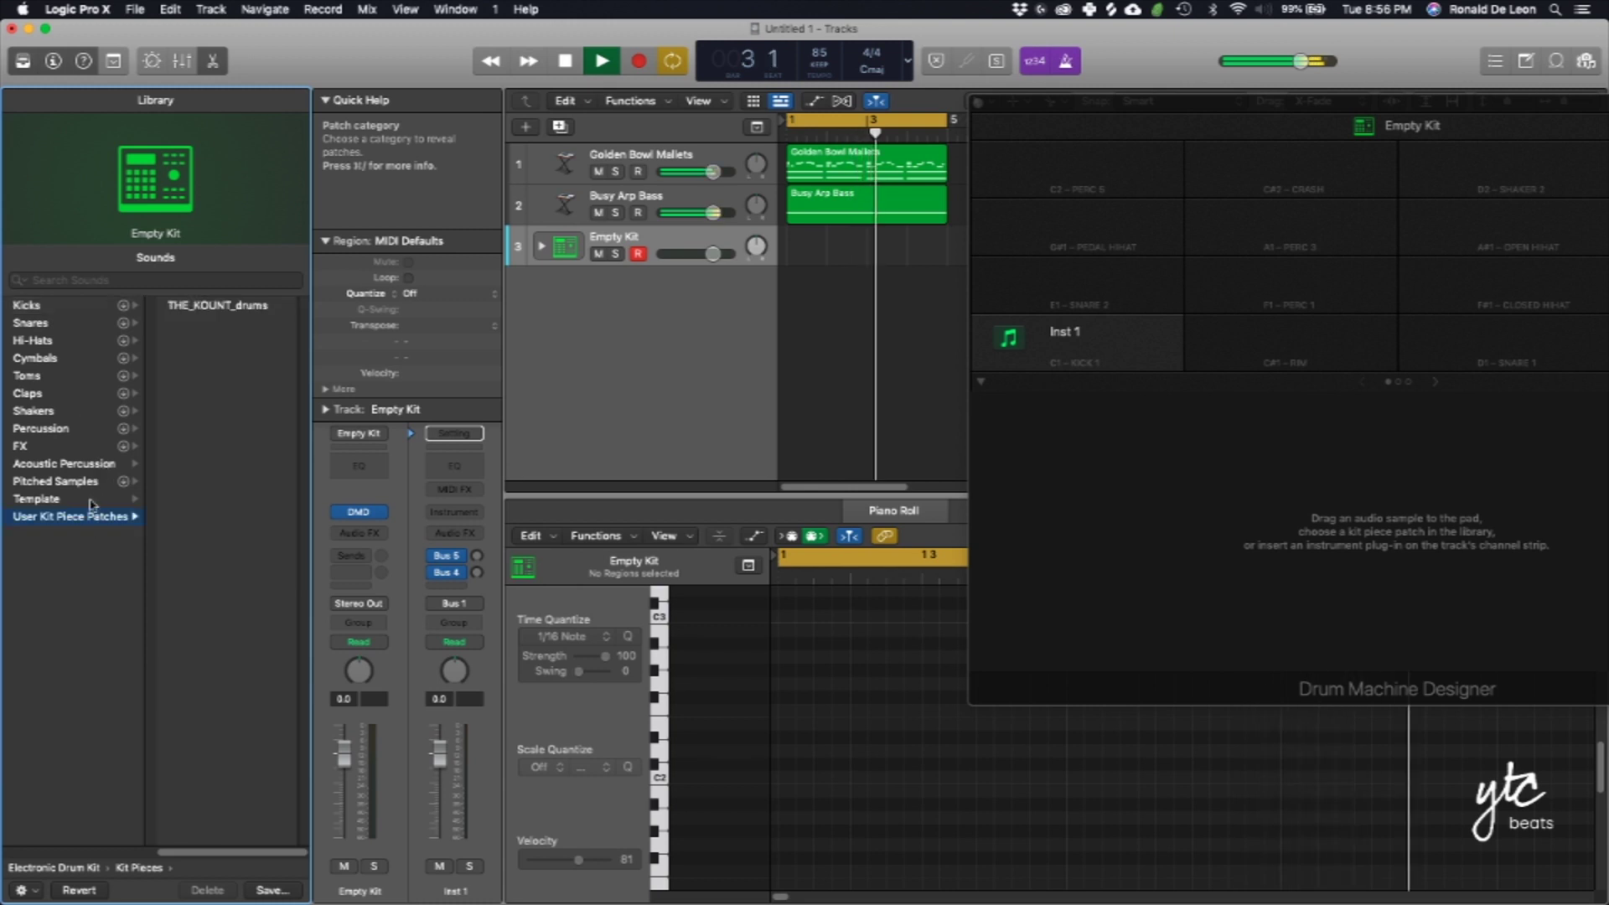
left_click(218, 305)
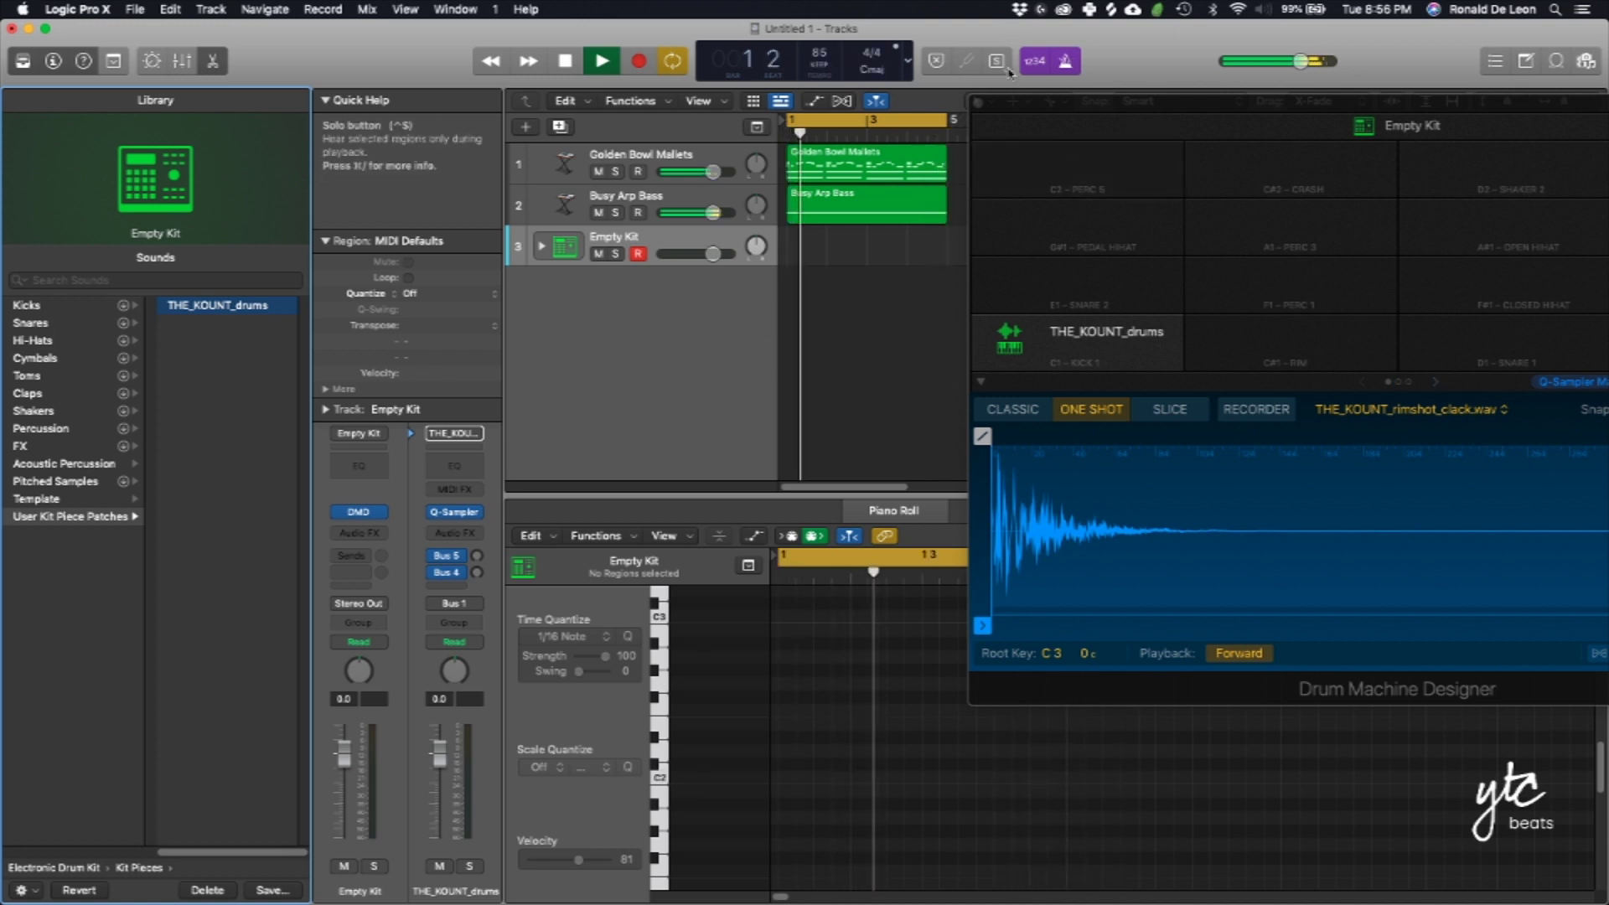
left_click(977, 117)
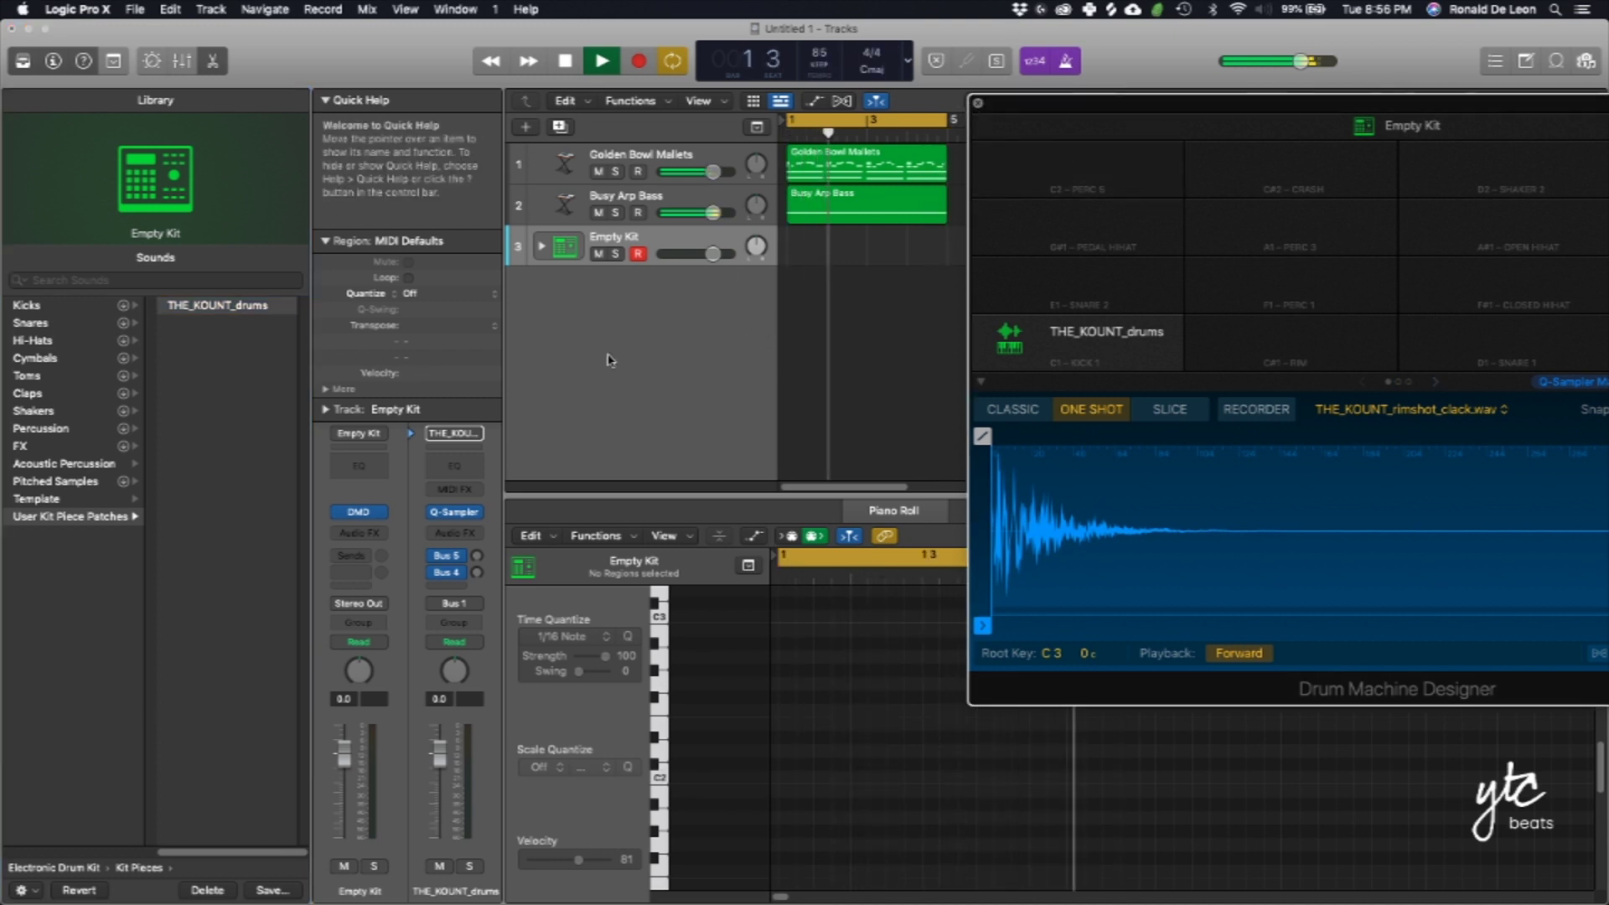